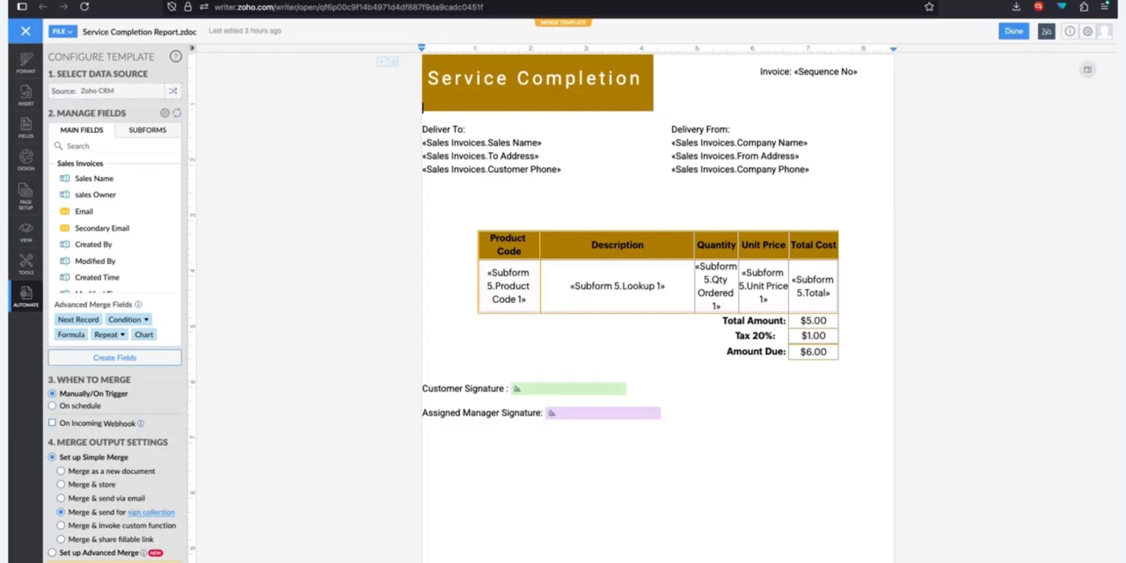
- Start creating a new document sequence at the Invoice text box in the template header
{"action": "left_click", "coordinate": [845, 66]}
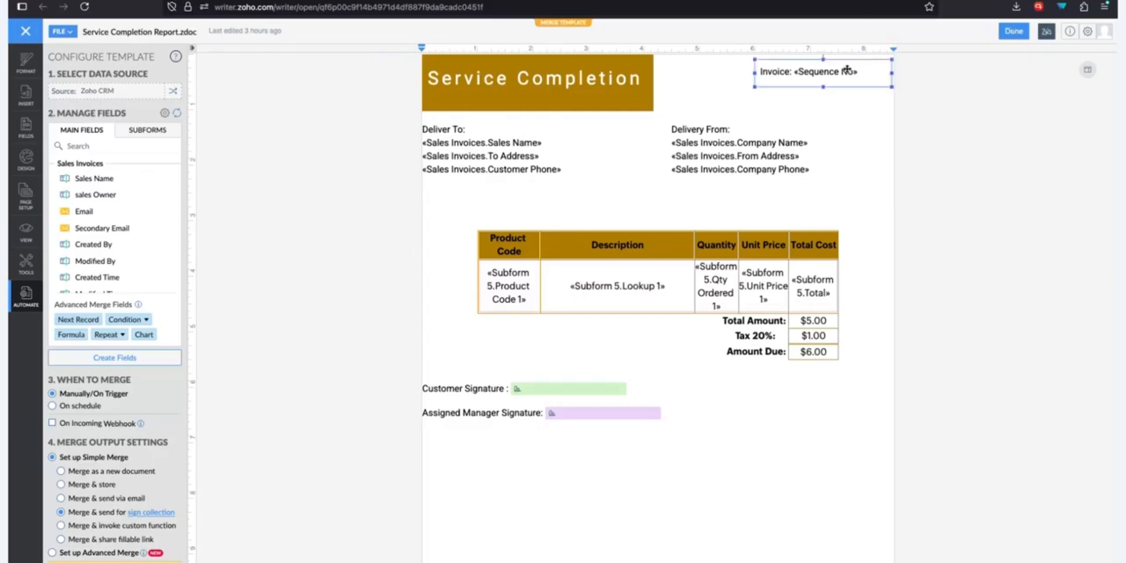
{"action": "left_click", "coordinate": [833, 74]}
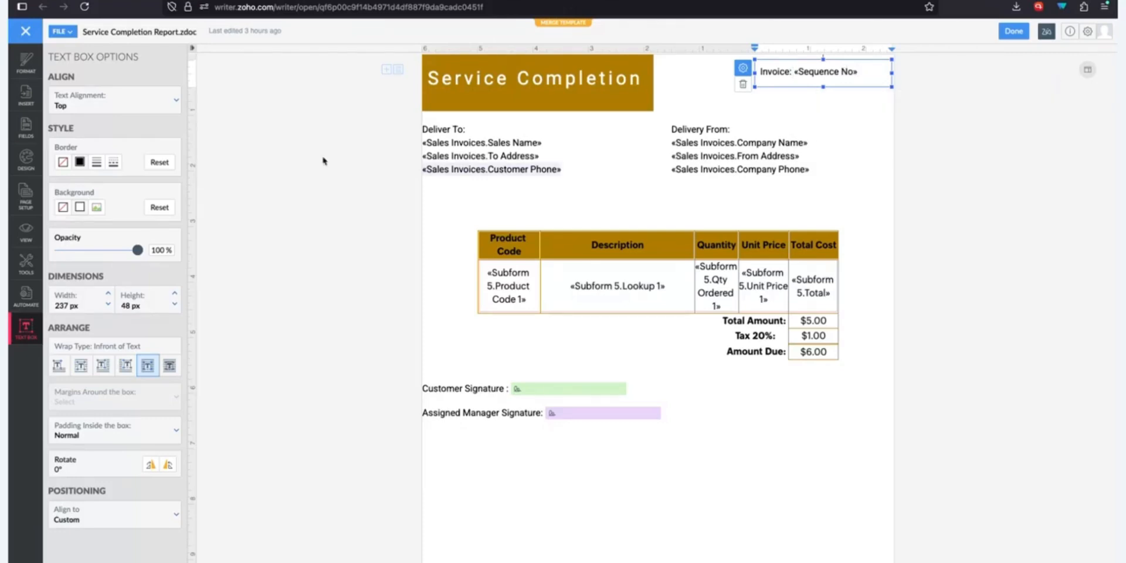
{"action": "left_click", "coordinate": [27, 130]}
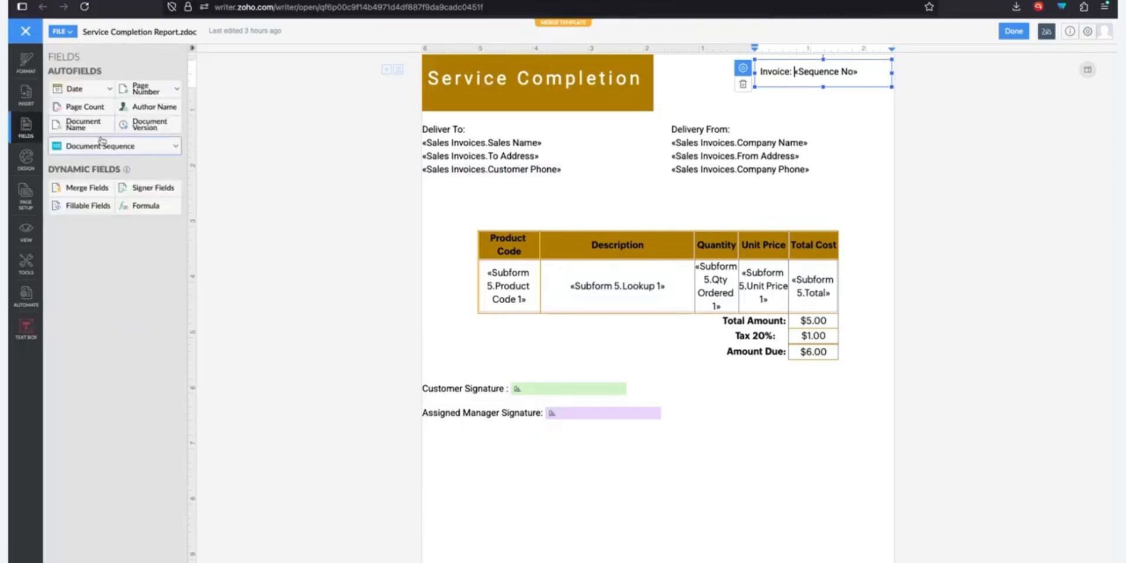
{"action": "left_click", "coordinate": [104, 147]}
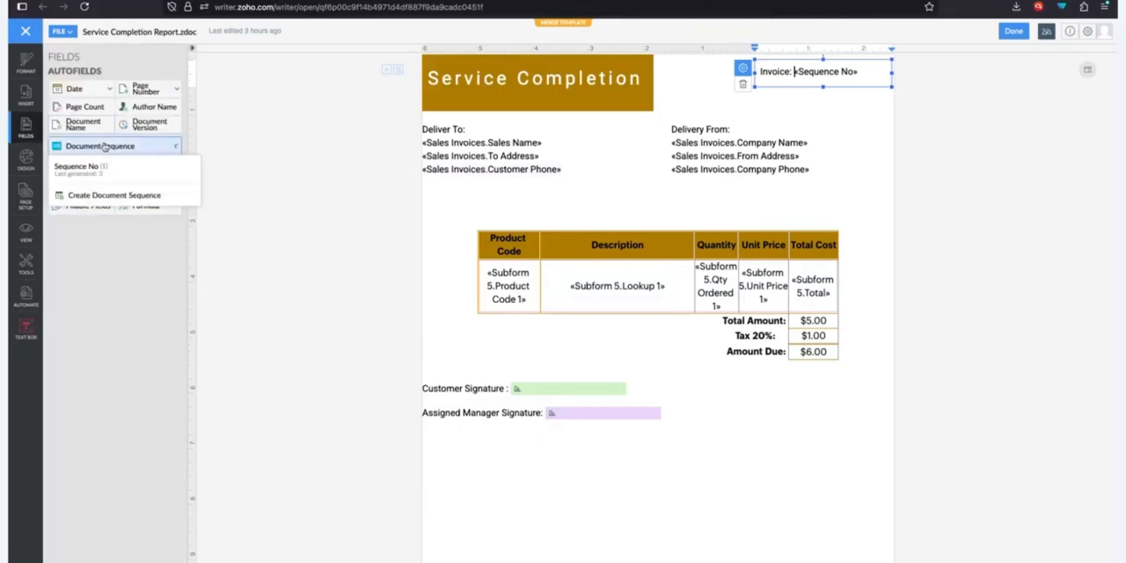
{"action": "left_click", "coordinate": [124, 198]}
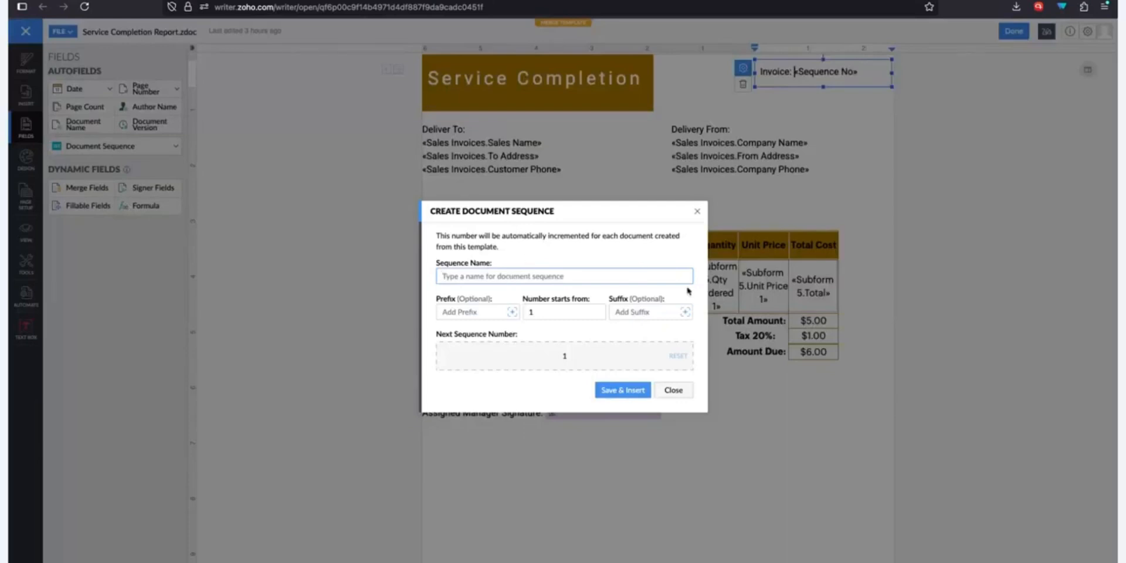
- Fill in the document sequence with prefix INV, starting number 0001 and suffix "- TEM", and close it without saving
{"action": "left_click", "coordinate": [475, 313]}
{"action": "type", "text": "INV"}
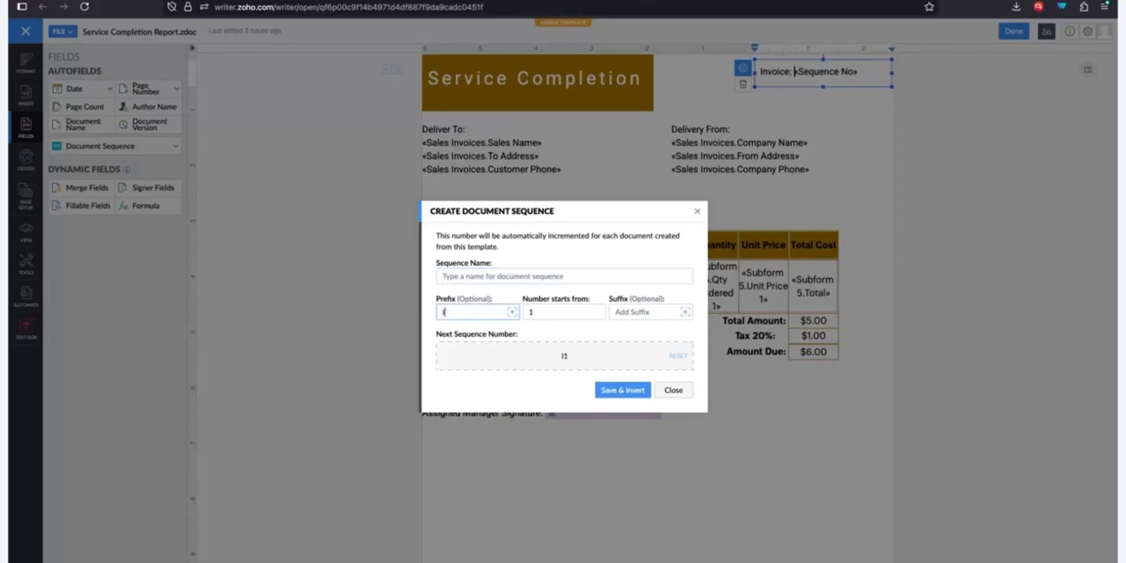
{"action": "left_click", "coordinate": [585, 305]}
{"action": "left_click", "coordinate": [586, 311]}
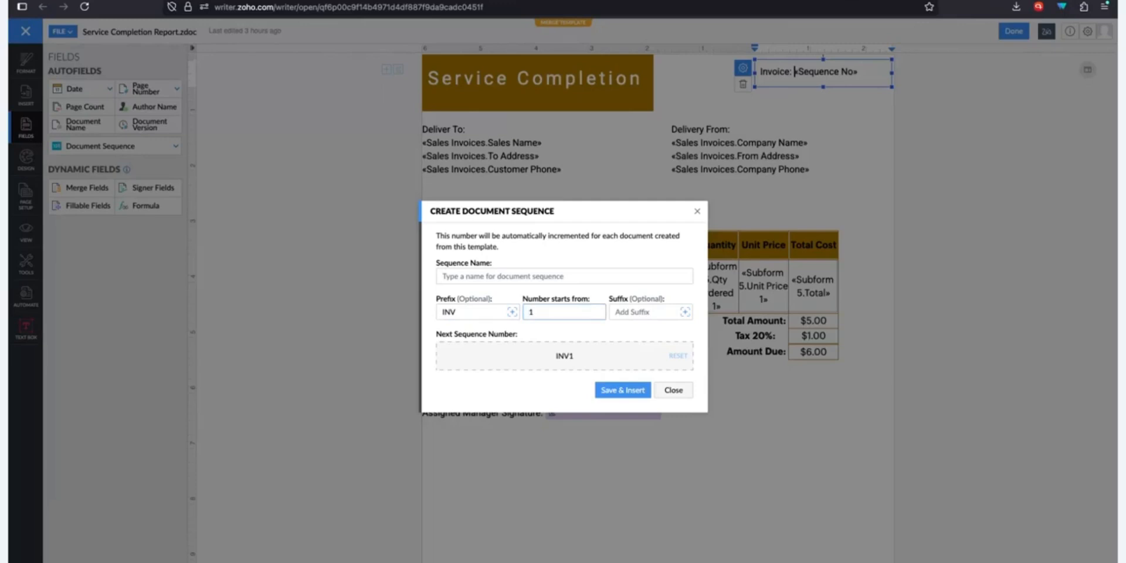
{"action": "key", "text": "BackSpace"}
{"action": "type", "text": "0001"}
{"action": "left_click", "coordinate": [675, 324]}
{"action": "left_click", "coordinate": [659, 315]}
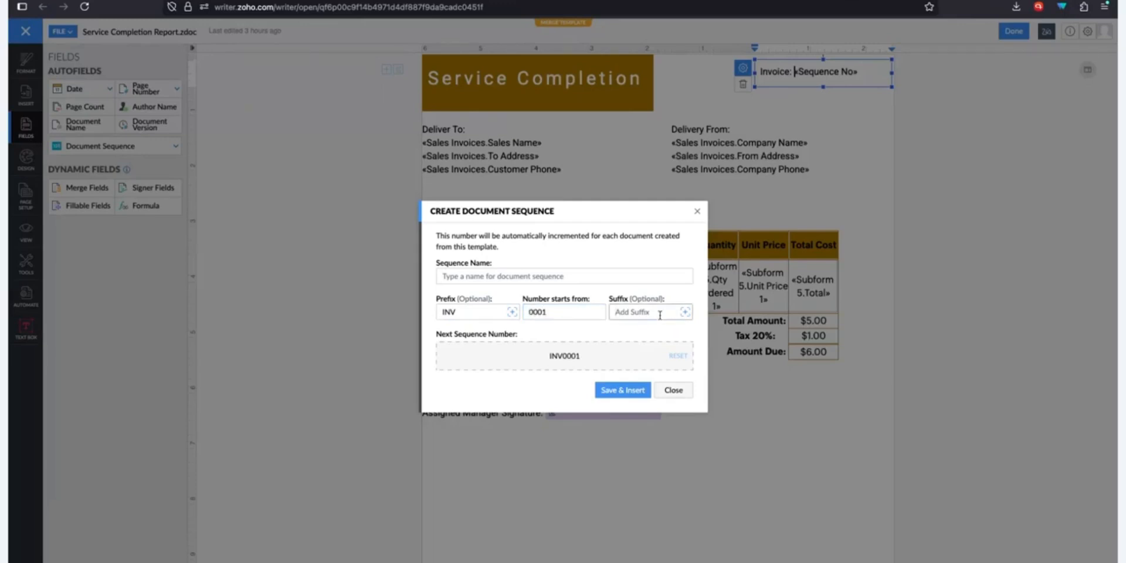
{"action": "type", "text": "- TEM"}
{"action": "left_click", "coordinate": [678, 395]}
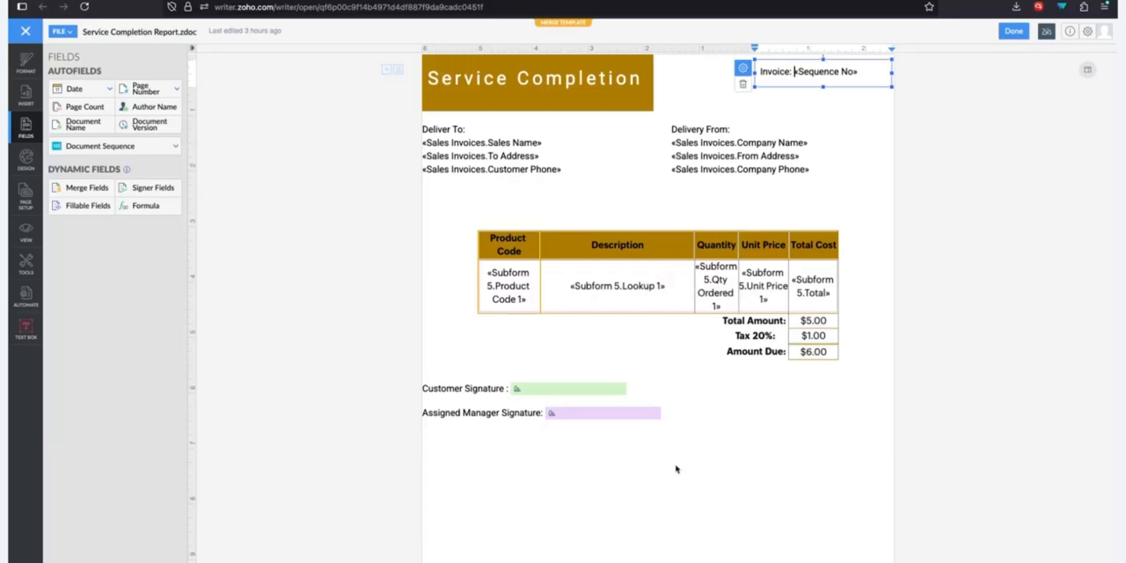
- Check the customer and assigned manager signature fields, and open the sign collection settings of the merge output
{"action": "left_click", "coordinate": [561, 394]}
{"action": "left_click", "coordinate": [567, 415]}
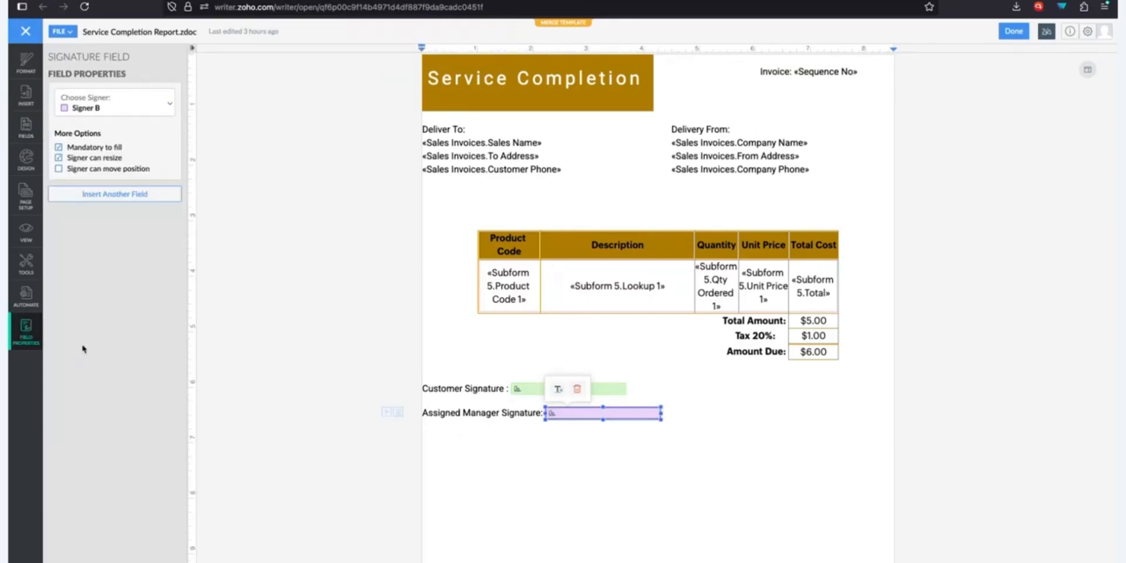
{"action": "left_click", "coordinate": [34, 301]}
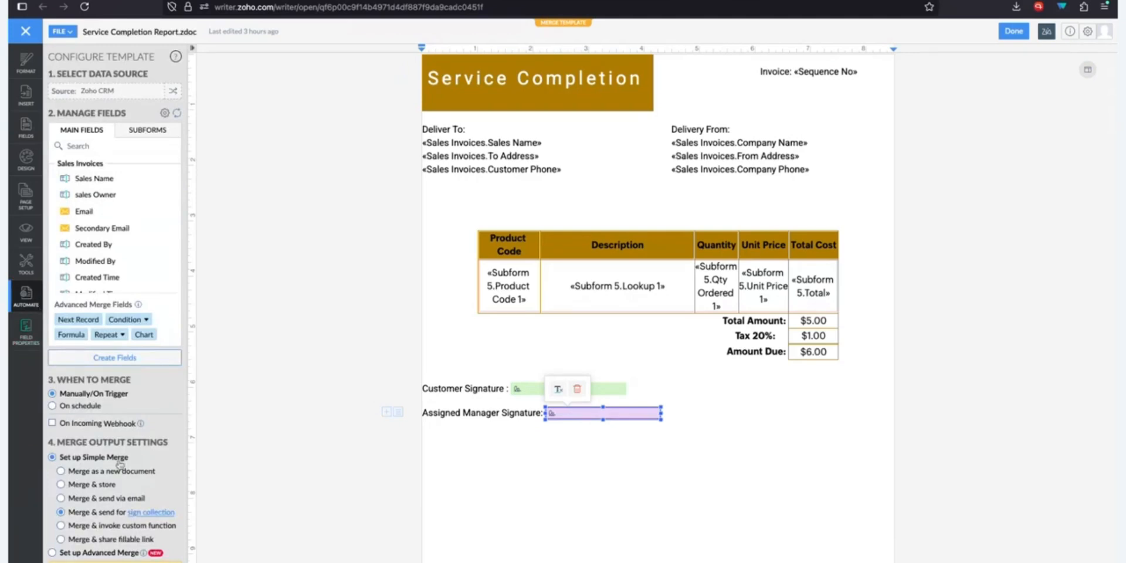
{"action": "scroll", "coordinate": [120, 464], "scroll_direction": "down", "scroll_amount": 1}
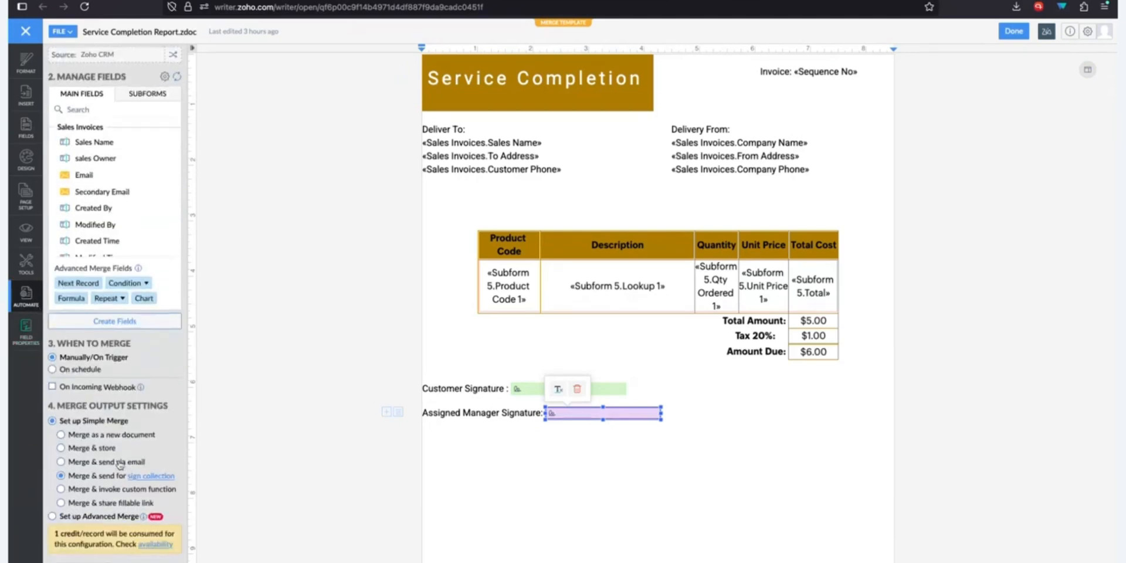
{"action": "left_click", "coordinate": [147, 477]}
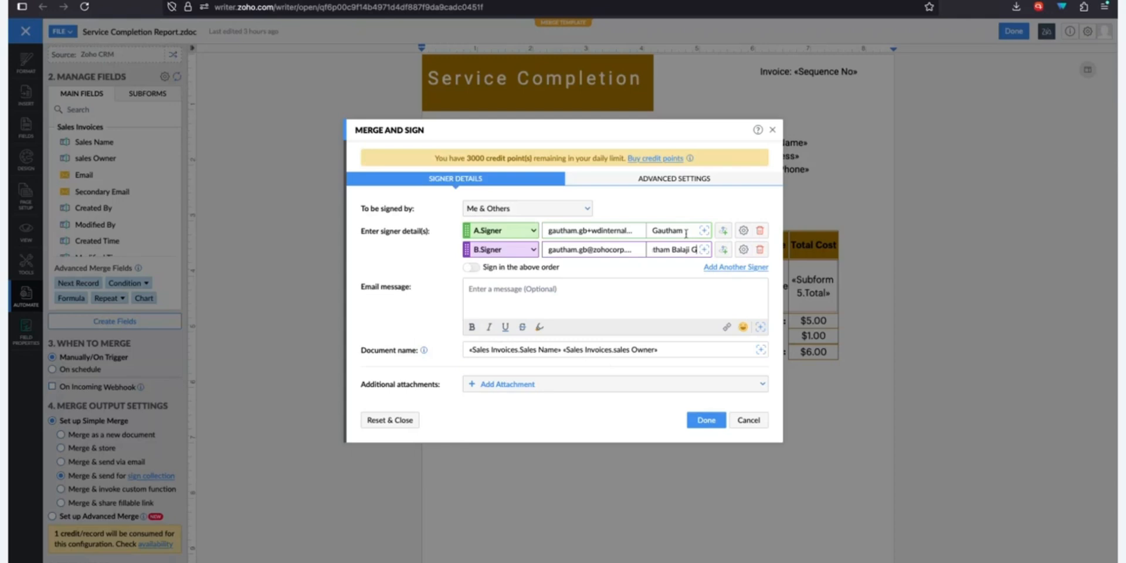
- Open the custom function executed after signing from the advanced settings, and look through the gallery of ready-made functions
{"action": "left_click", "coordinate": [643, 184]}
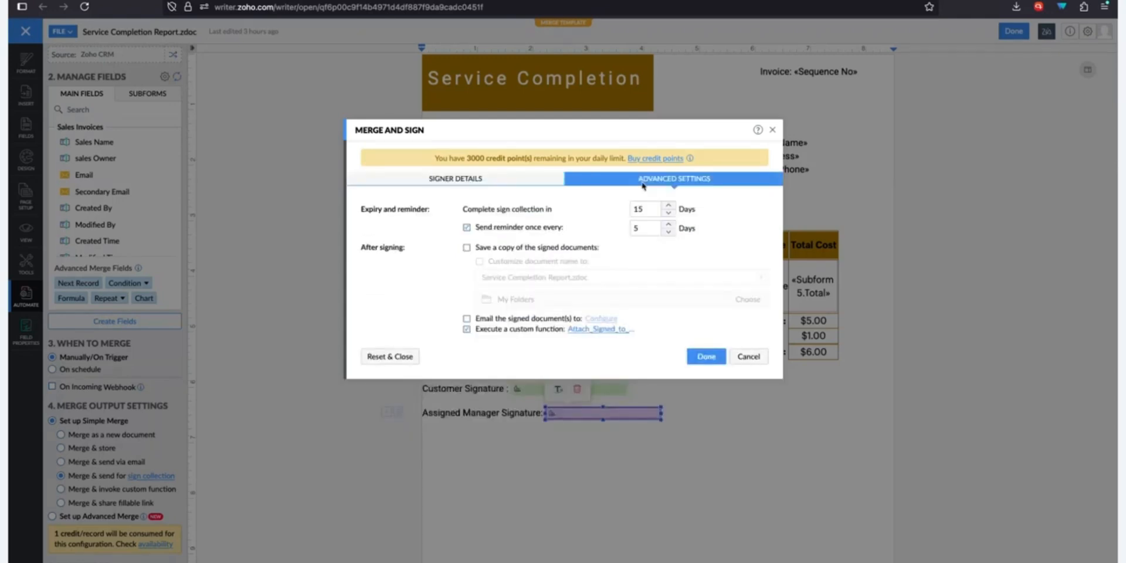
{"action": "left_click", "coordinate": [592, 338]}
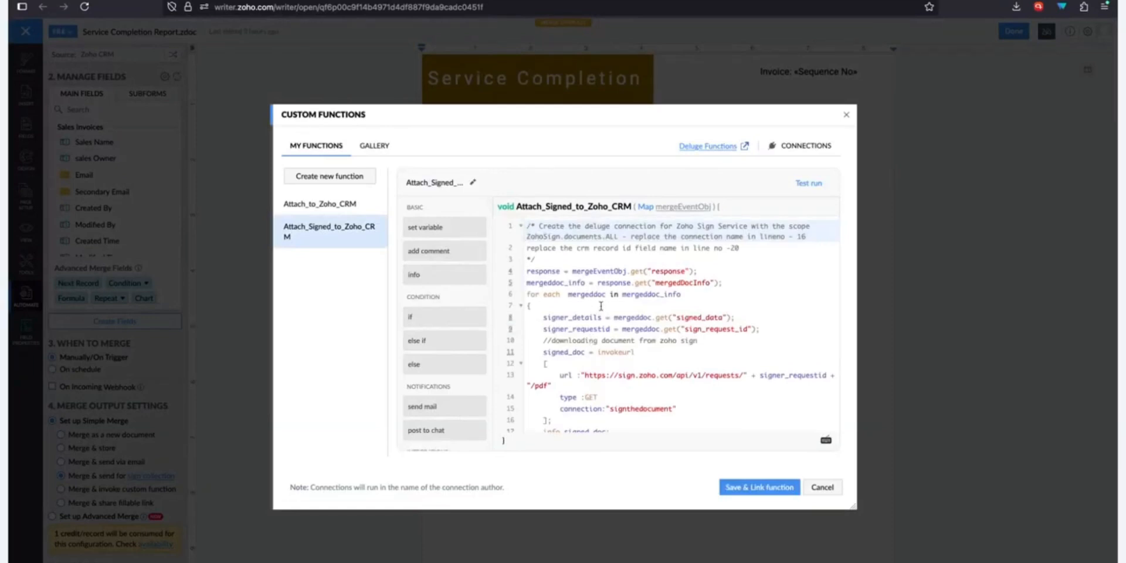
{"action": "left_click", "coordinate": [366, 145]}
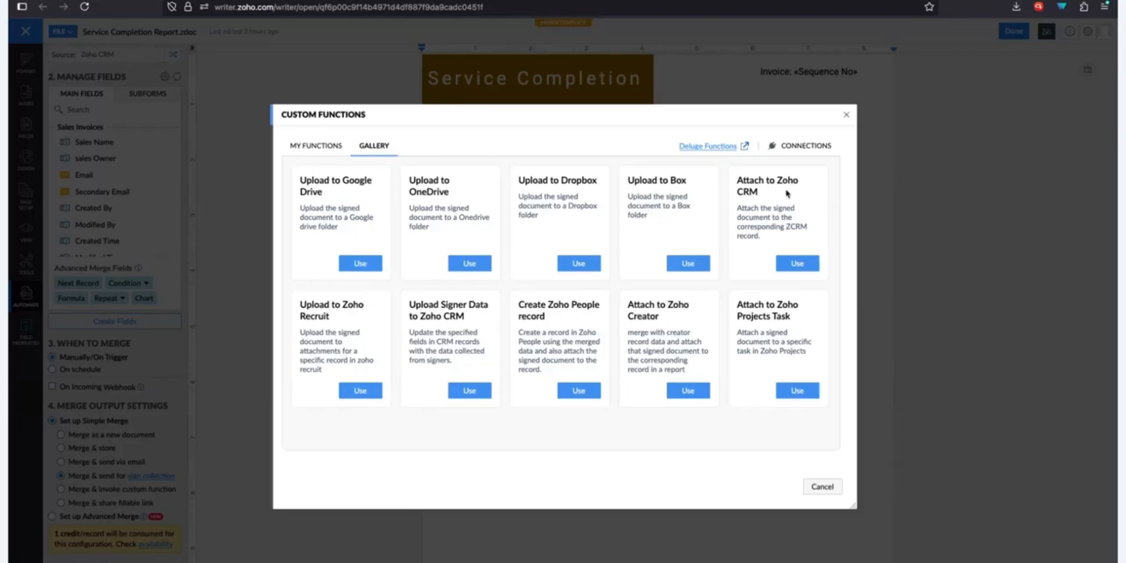
{"action": "left_click", "coordinate": [332, 156]}
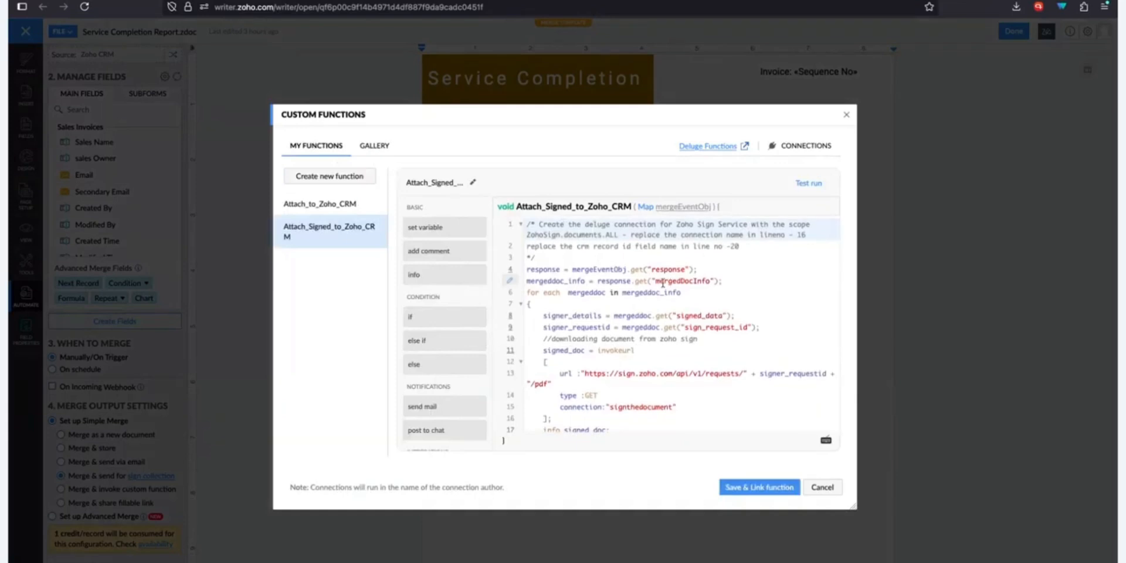
- Examine the Attach_Signed_to_Zoho_CRM code: its opening comment, the connection name, the CRM module name and the record id field
{"action": "left_click_drag", "start_coordinate": [598, 253], "coordinate": [510, 229]}
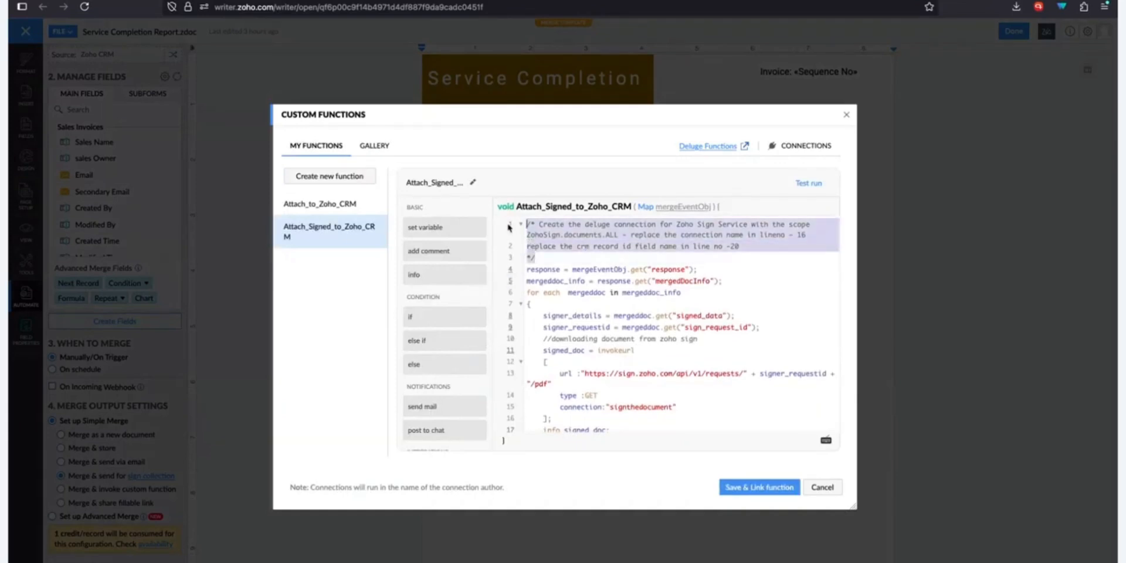
{"action": "left_click", "coordinate": [674, 258]}
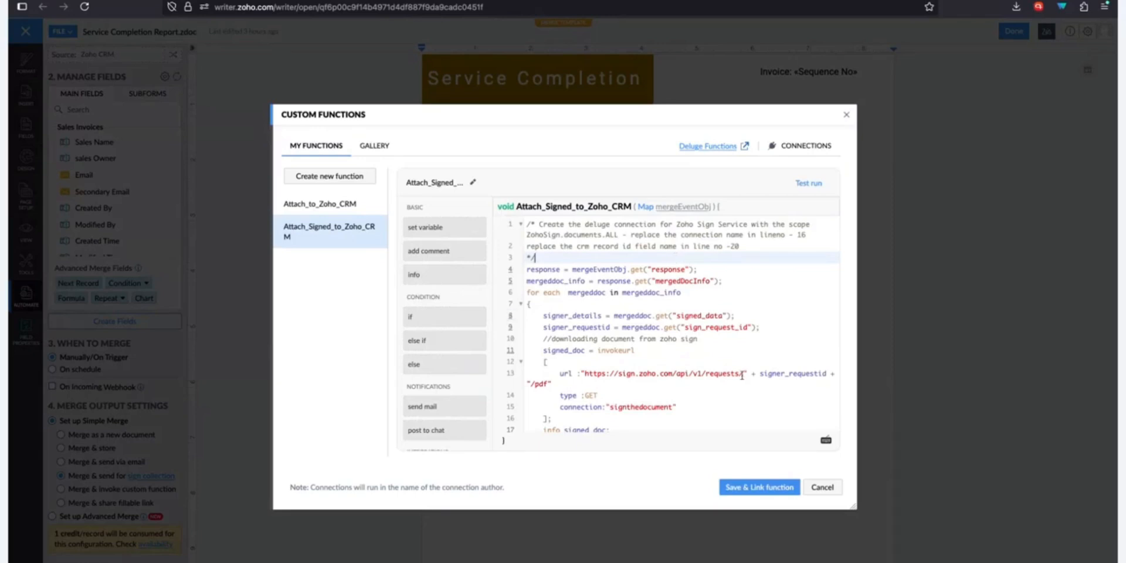
{"action": "left_click", "coordinate": [653, 405]}
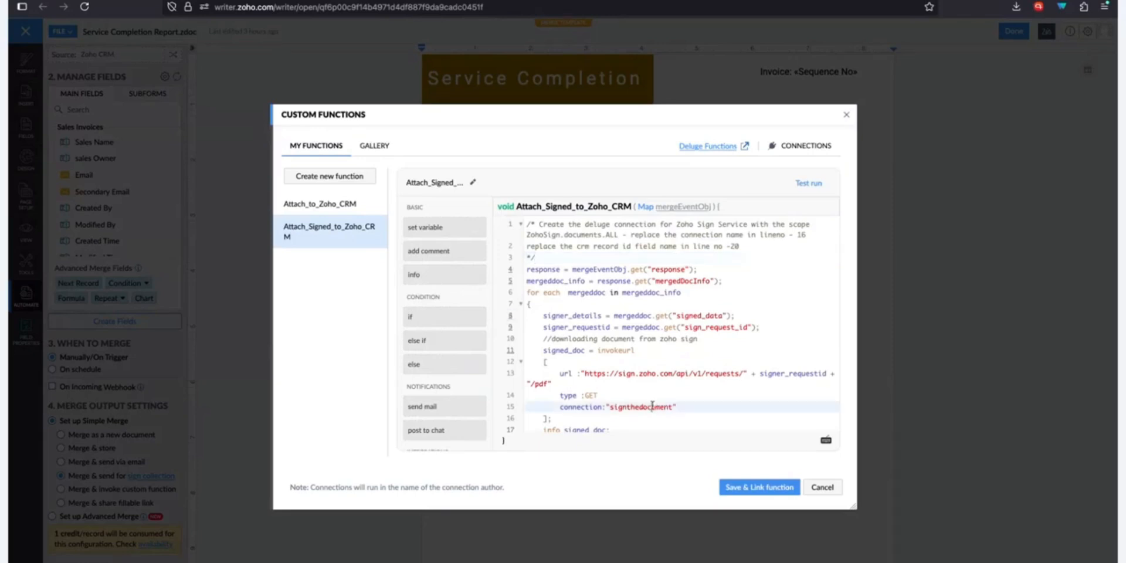
{"action": "scroll", "coordinate": [653, 406], "scroll_direction": "down", "scroll_amount": 3}
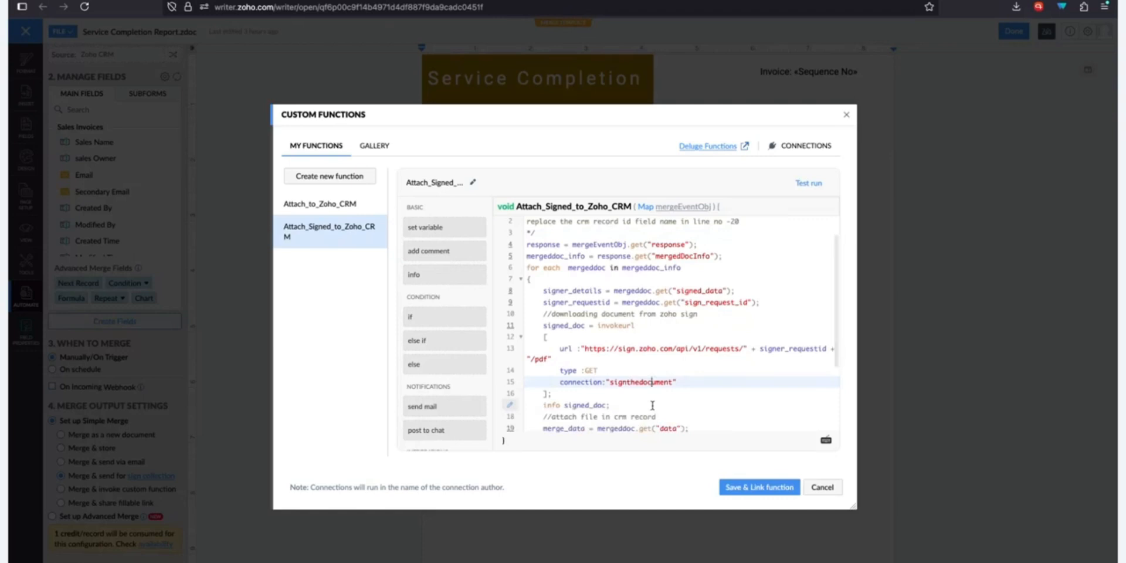
{"action": "scroll", "coordinate": [653, 405], "scroll_direction": "down", "scroll_amount": 1}
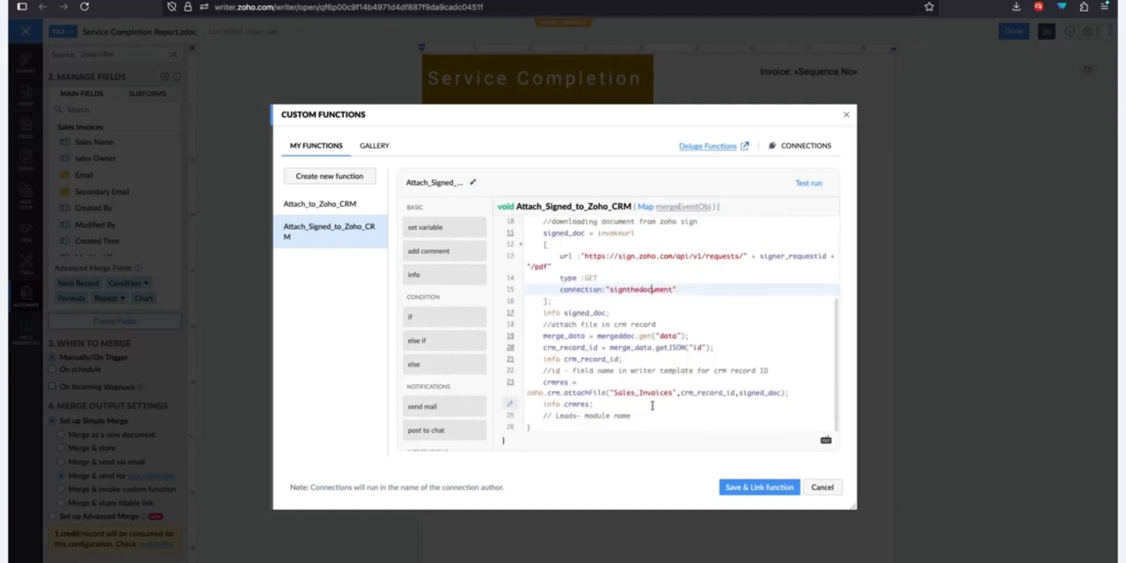
{"action": "left_click", "coordinate": [631, 394]}
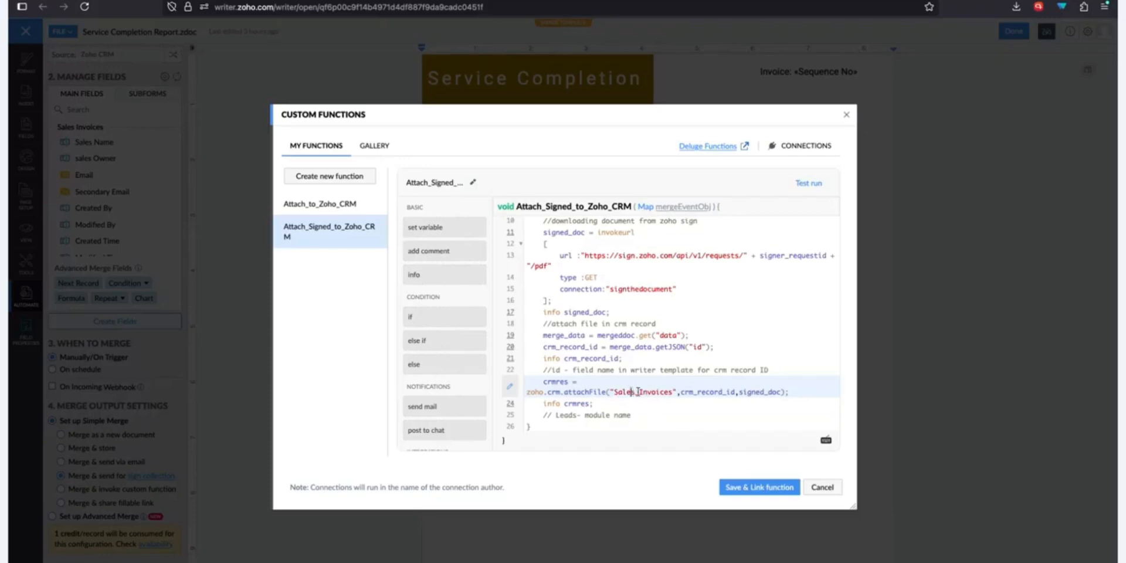
{"action": "double_click", "coordinate": [639, 392]}
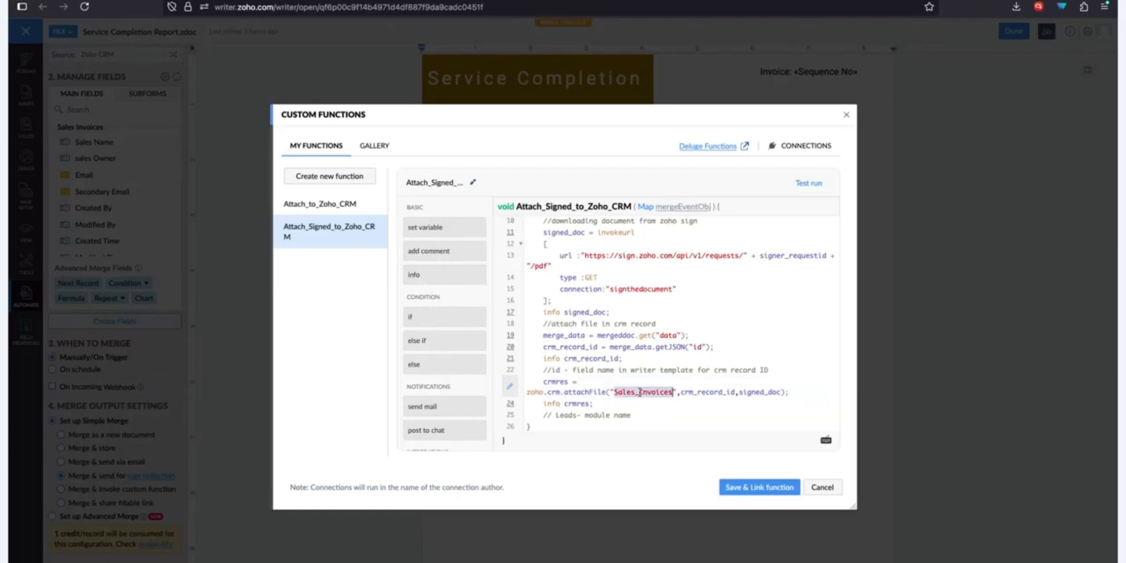
{"action": "left_click", "coordinate": [704, 345]}
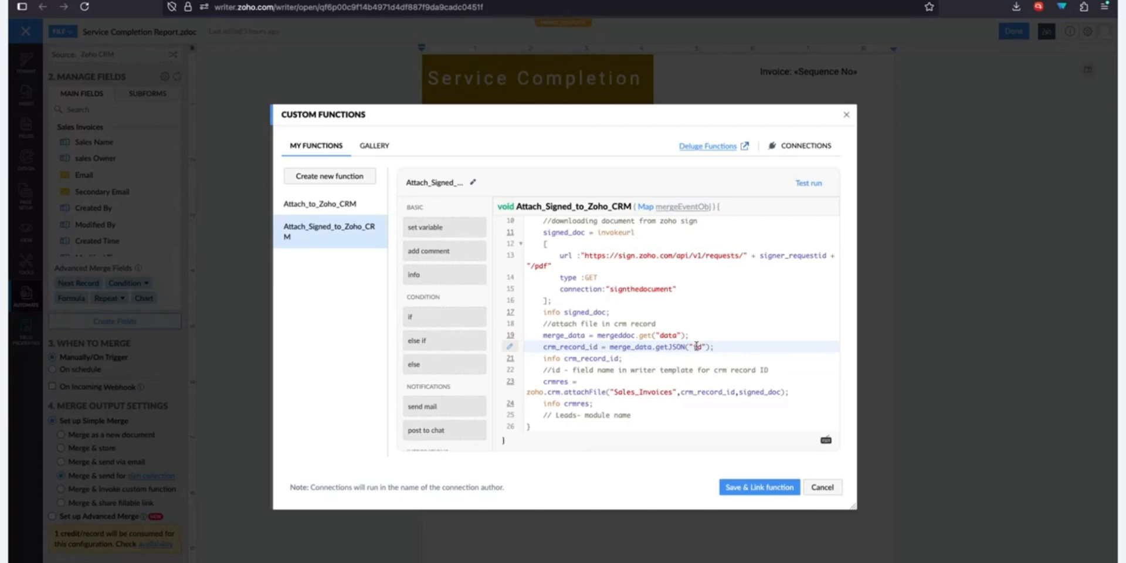
{"action": "scroll", "coordinate": [697, 347], "scroll_direction": "up", "scroll_amount": 5}
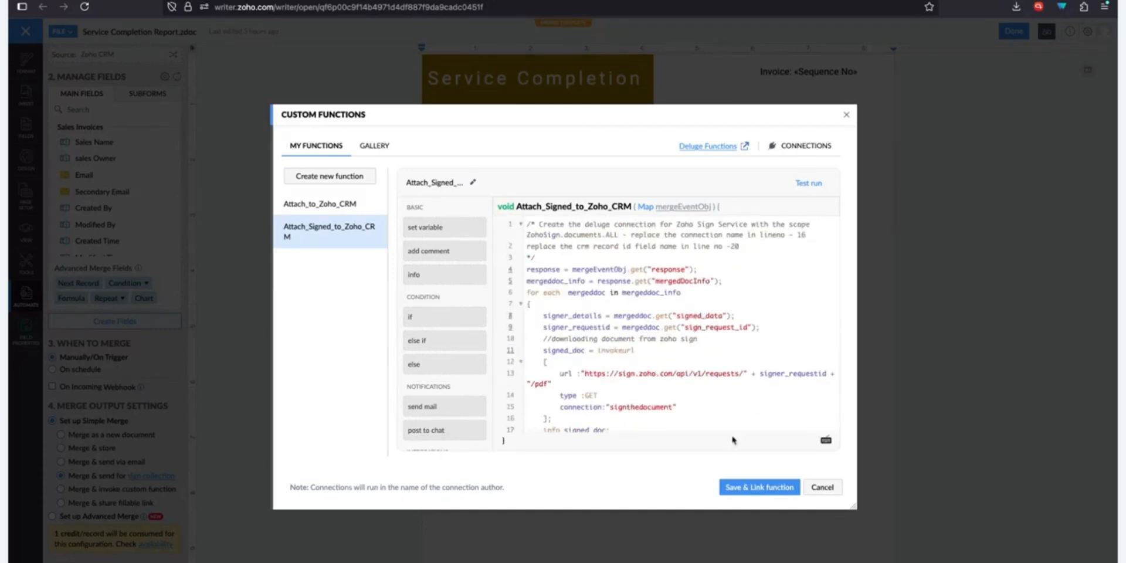
- Save and link the Attach_Signed_to_Zoho_CRM function, and apply the merge and sign settings
{"action": "left_click", "coordinate": [755, 489]}
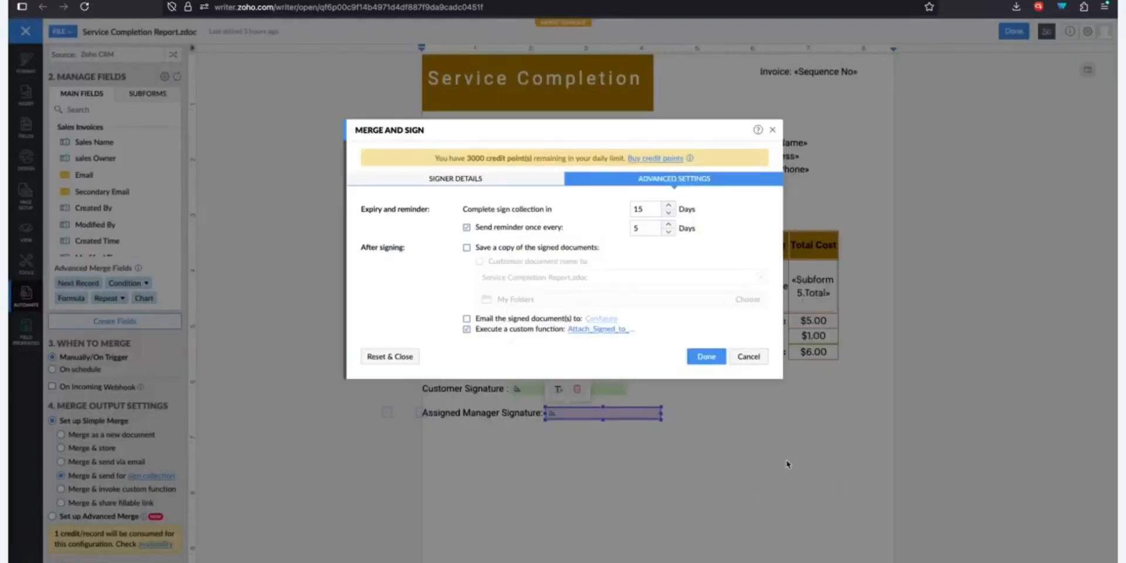
{"action": "left_click", "coordinate": [706, 356]}
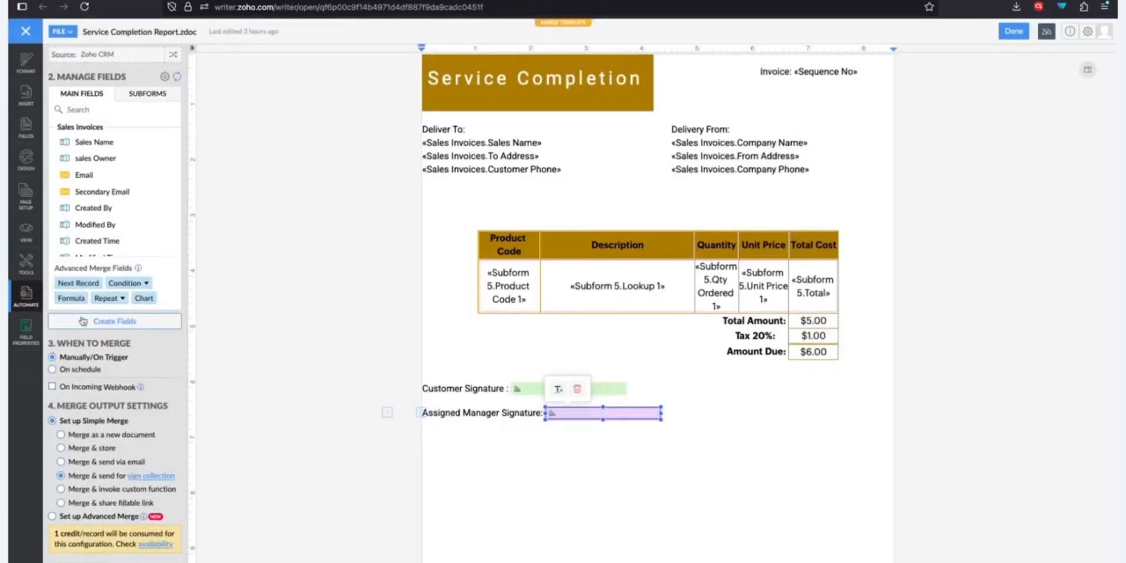
{"action": "scroll", "coordinate": [85, 321], "scroll_direction": "down", "scroll_amount": 3}
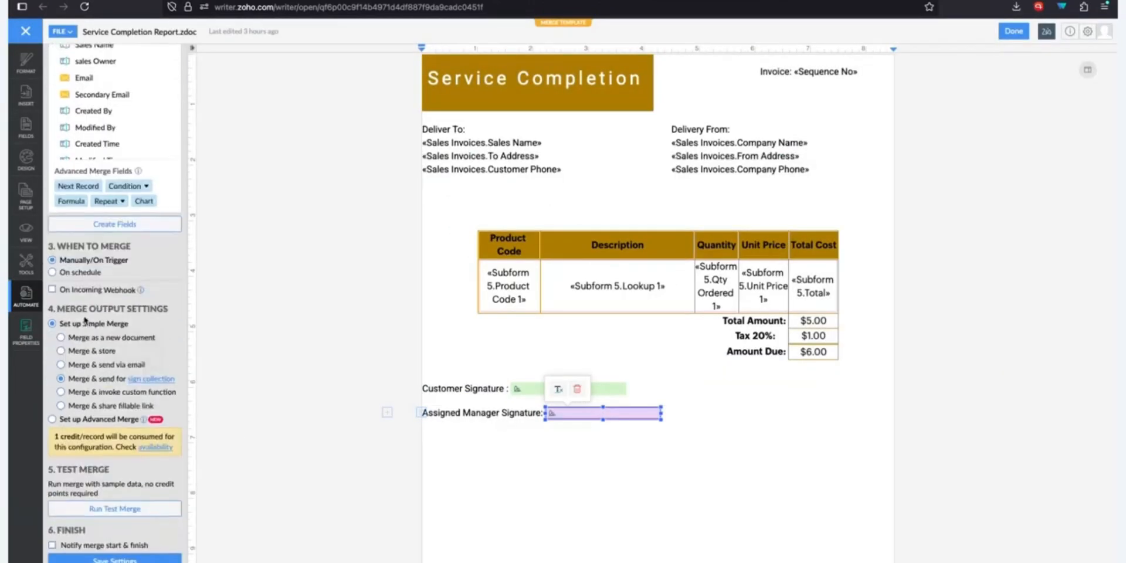
{"action": "scroll", "coordinate": [85, 321], "scroll_direction": "up", "scroll_amount": 4}
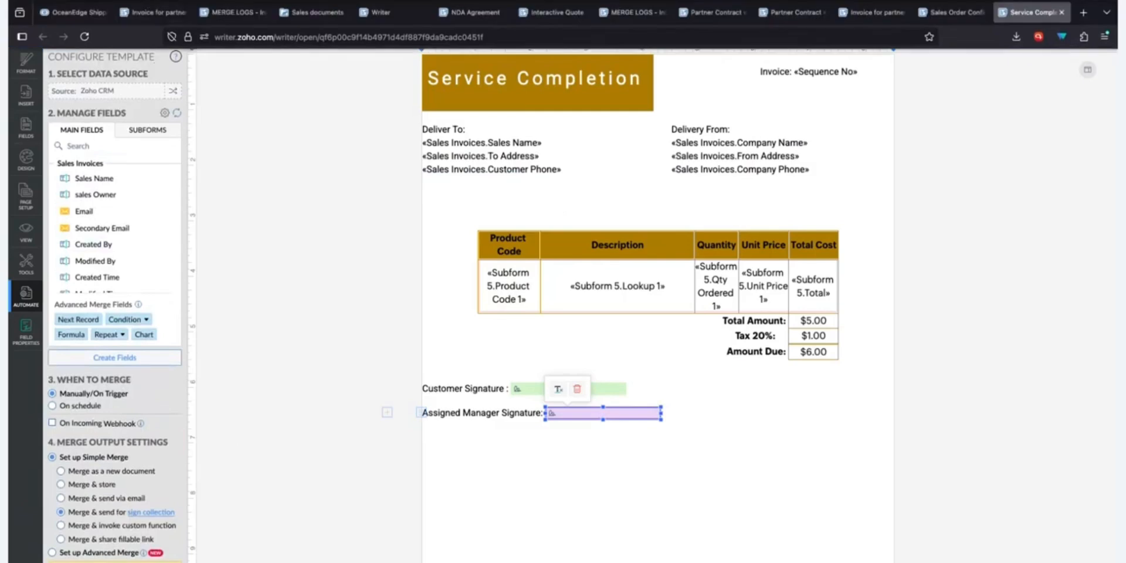
- Switch to Zoho CRM, open the CargoPoint Global record in Sales Invoices and review its details and subform
{"action": "left_click", "coordinate": [92, 14]}
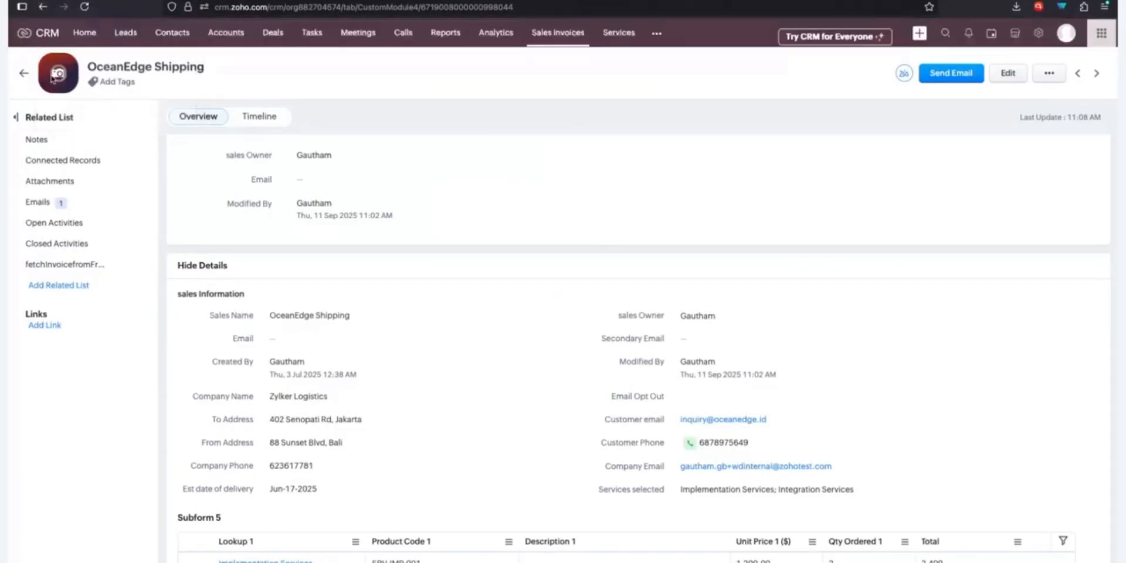
{"action": "left_click", "coordinate": [560, 42]}
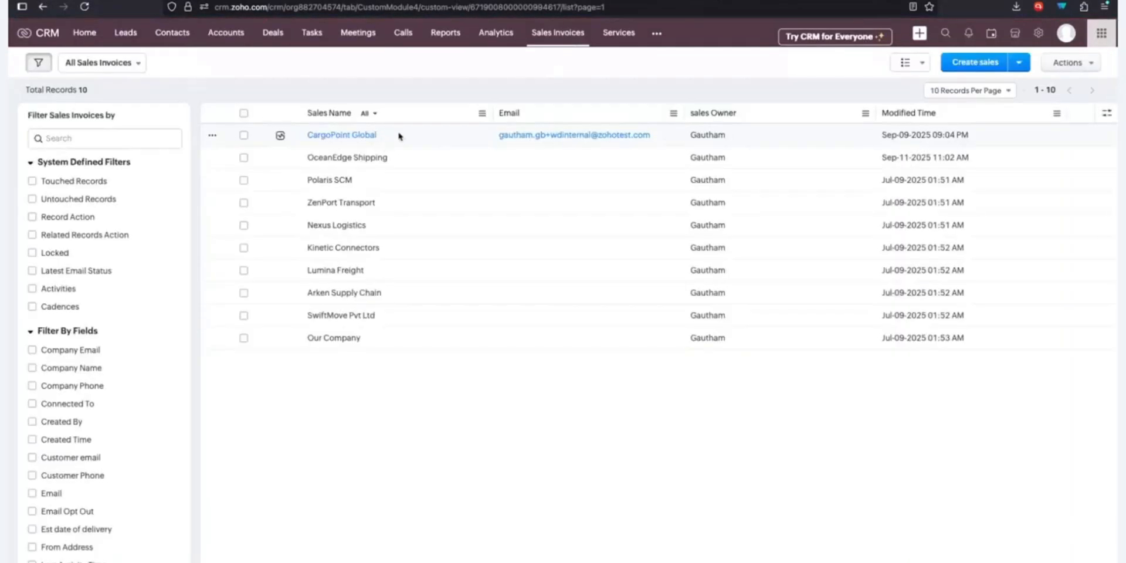
{"action": "left_click", "coordinate": [399, 136]}
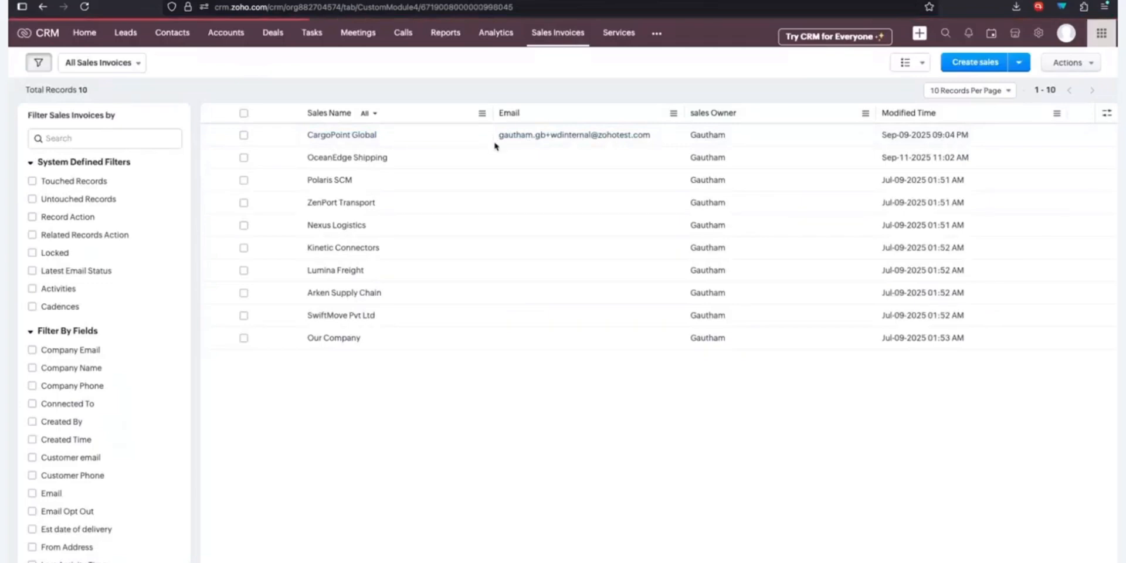
{"action": "scroll", "coordinate": [408, 463], "scroll_direction": "down", "scroll_amount": 2}
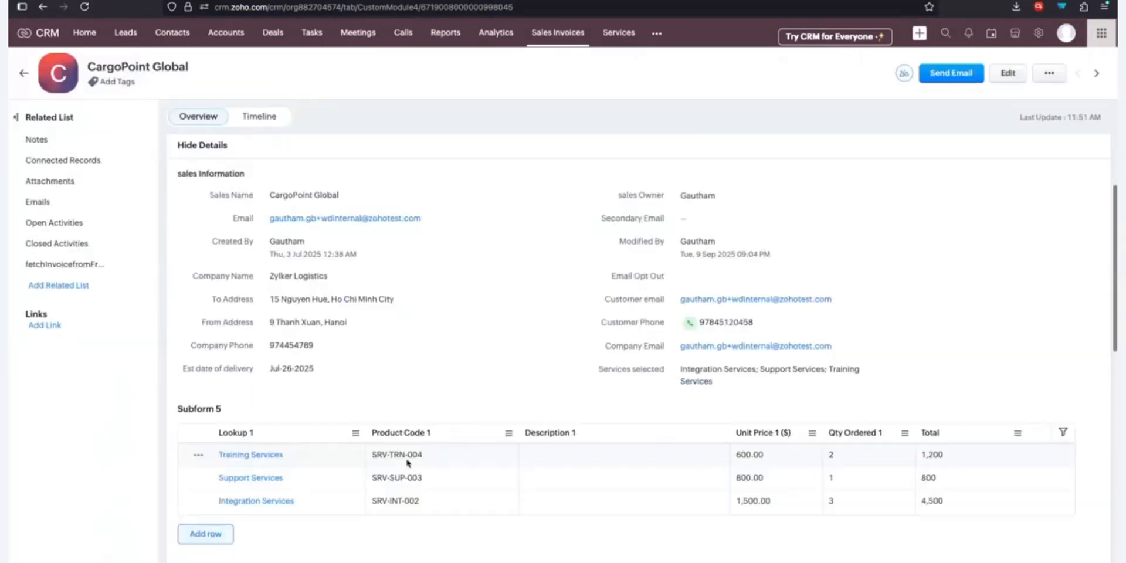
{"action": "scroll", "coordinate": [408, 463], "scroll_direction": "down", "scroll_amount": 4}
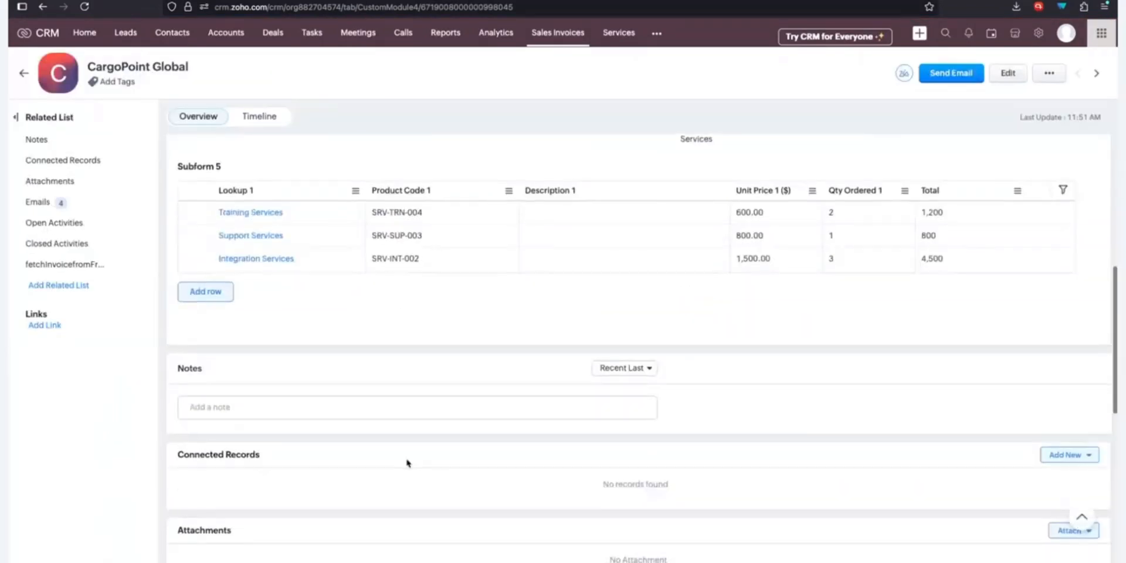
- Check the CargoPoint Global record's Attachments section and start a mail merge from the record with the Service Completion Report.zdoc template
{"action": "scroll", "coordinate": [409, 463], "scroll_direction": "down", "scroll_amount": 3}
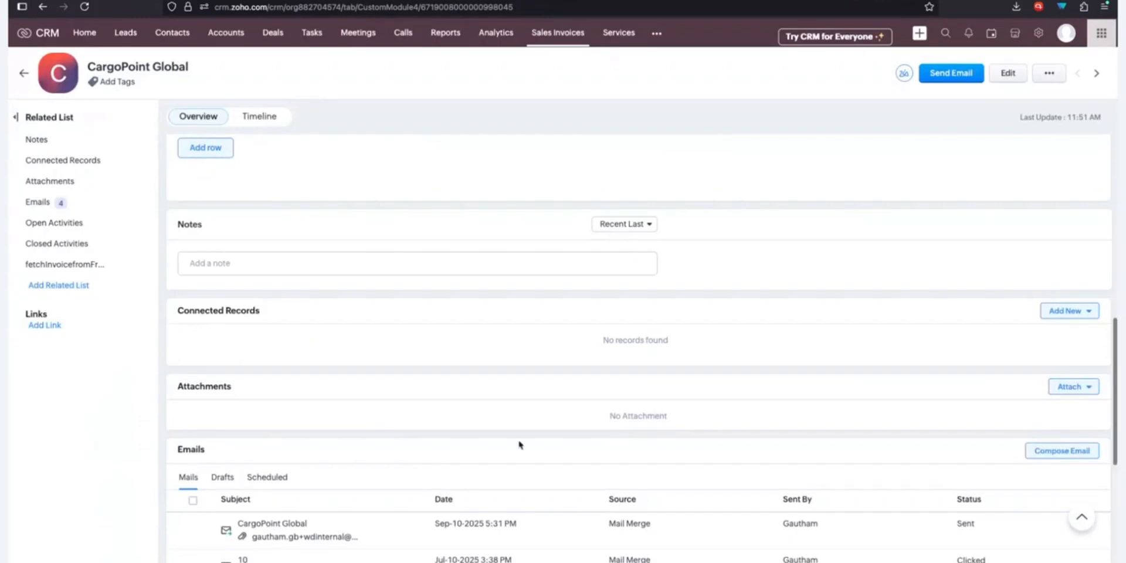
{"action": "scroll", "coordinate": [648, 460], "scroll_direction": "up", "scroll_amount": 10}
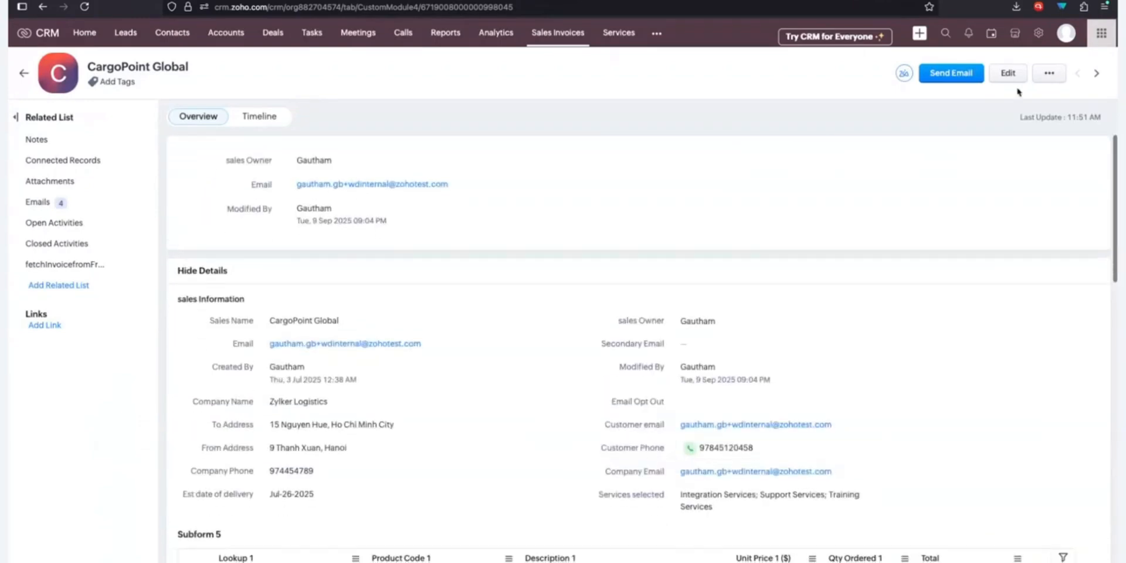
{"action": "left_click", "coordinate": [1048, 74]}
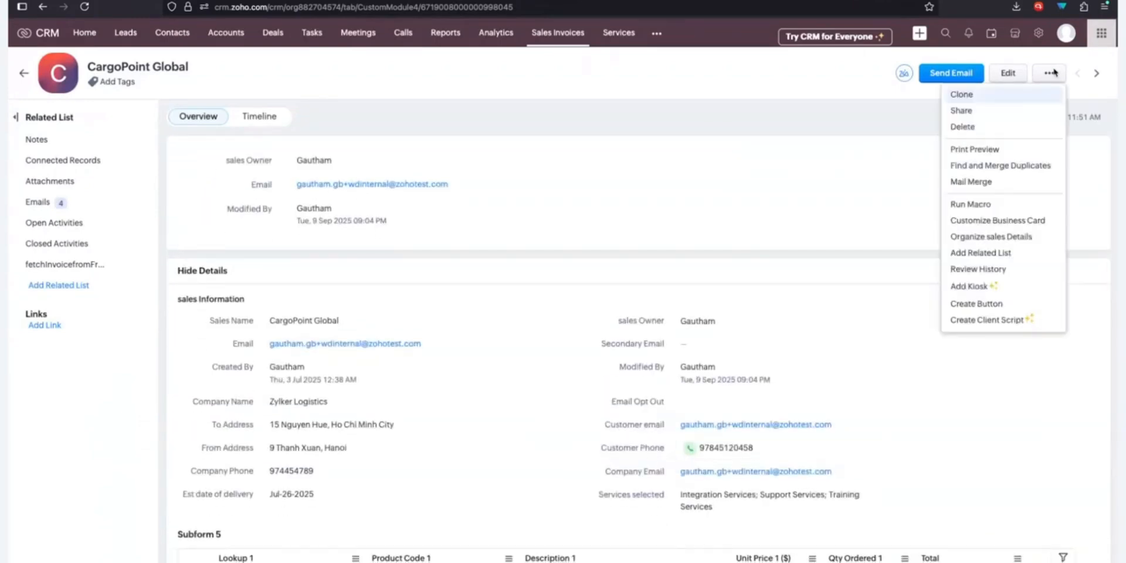
{"action": "left_click", "coordinate": [992, 182]}
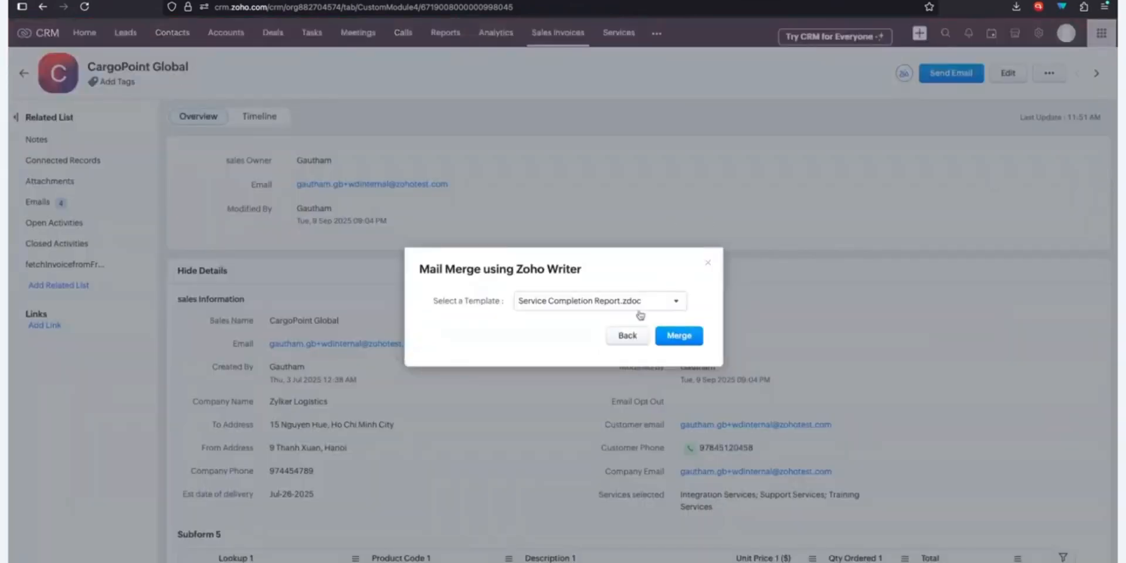
{"action": "left_click", "coordinate": [680, 335]}
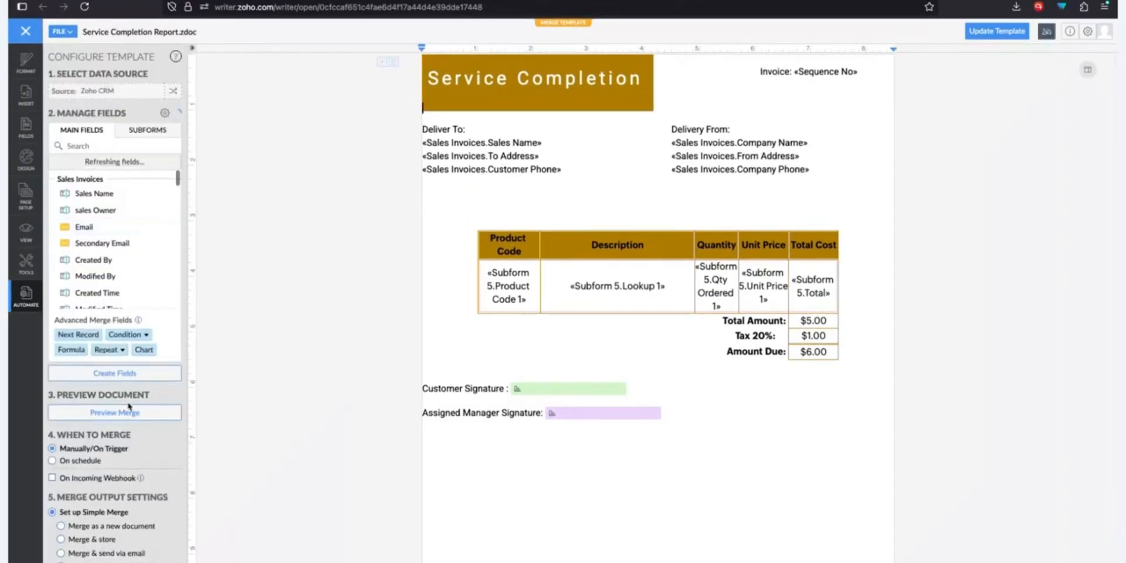
- Run the merge, send the document to both signers for signature collection, and open the merge log
{"action": "scroll", "coordinate": [112, 411], "scroll_direction": "down", "scroll_amount": 3}
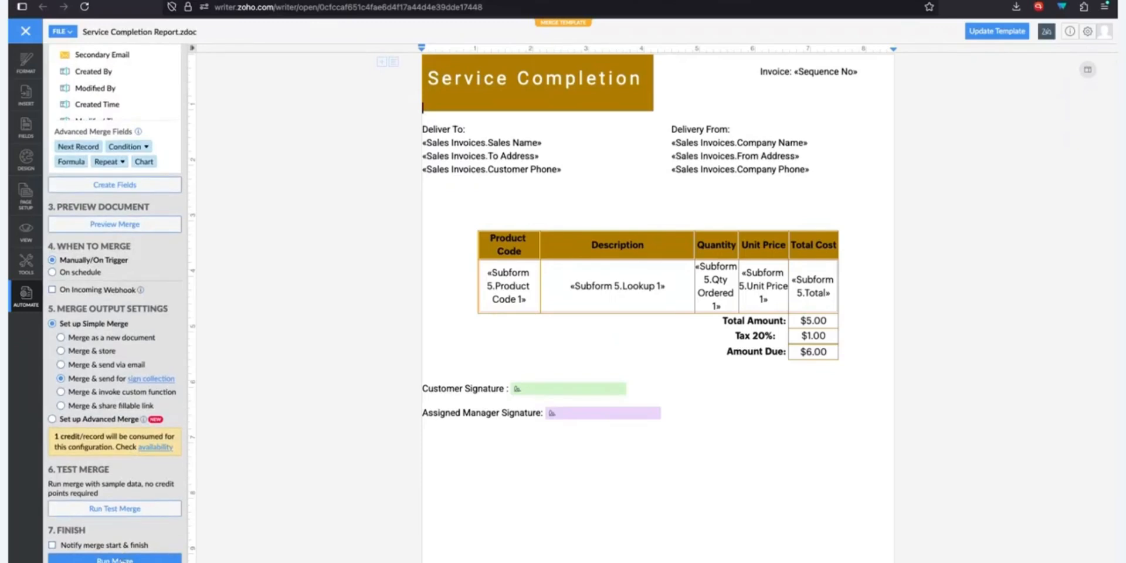
{"action": "left_click", "coordinate": [125, 560]}
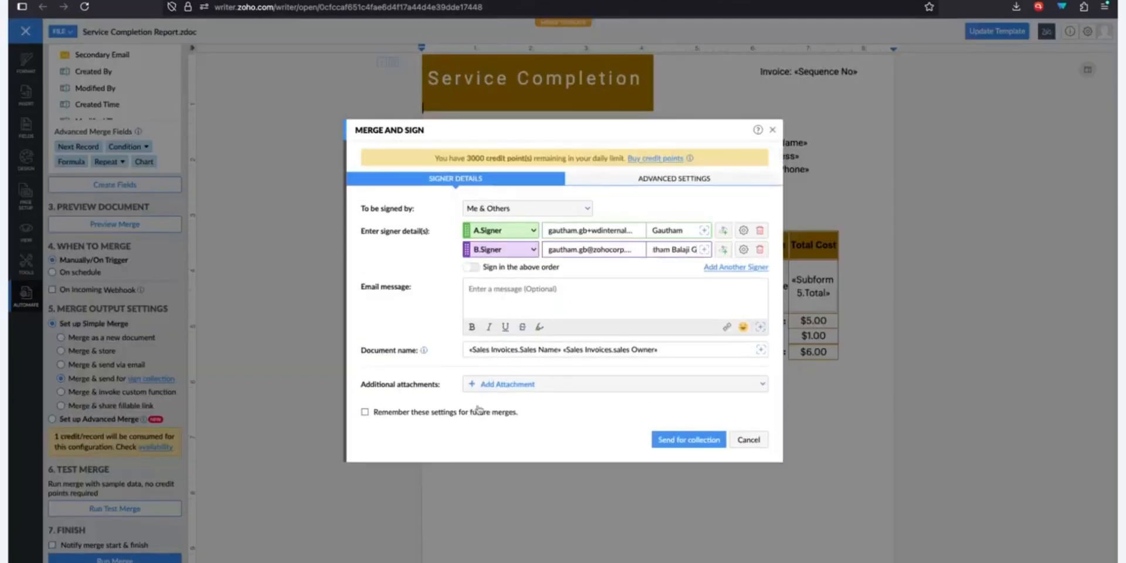
{"action": "left_click", "coordinate": [656, 447]}
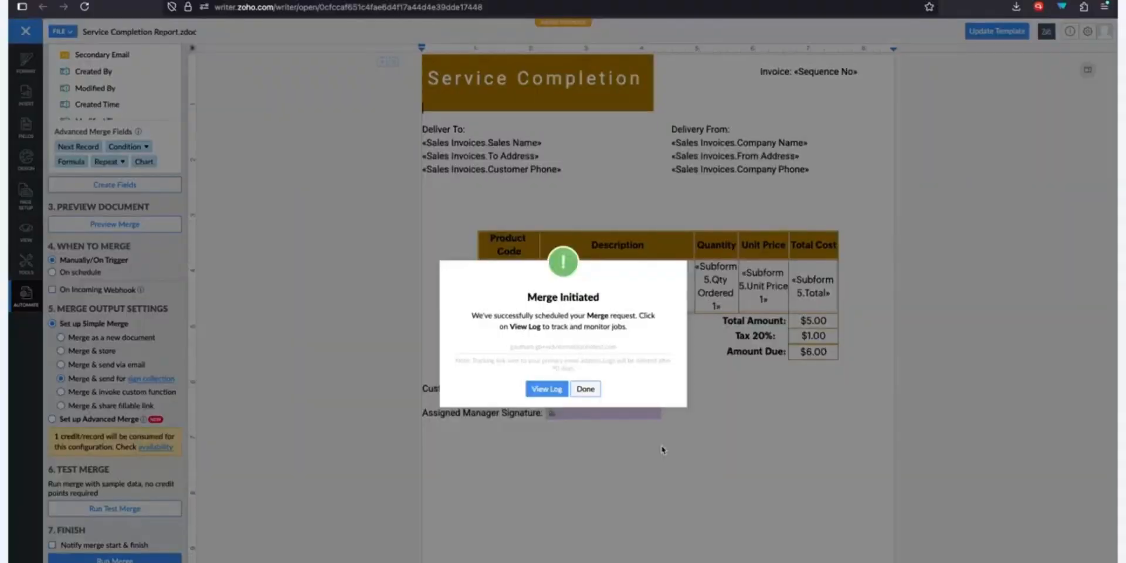
{"action": "left_click", "coordinate": [557, 395]}
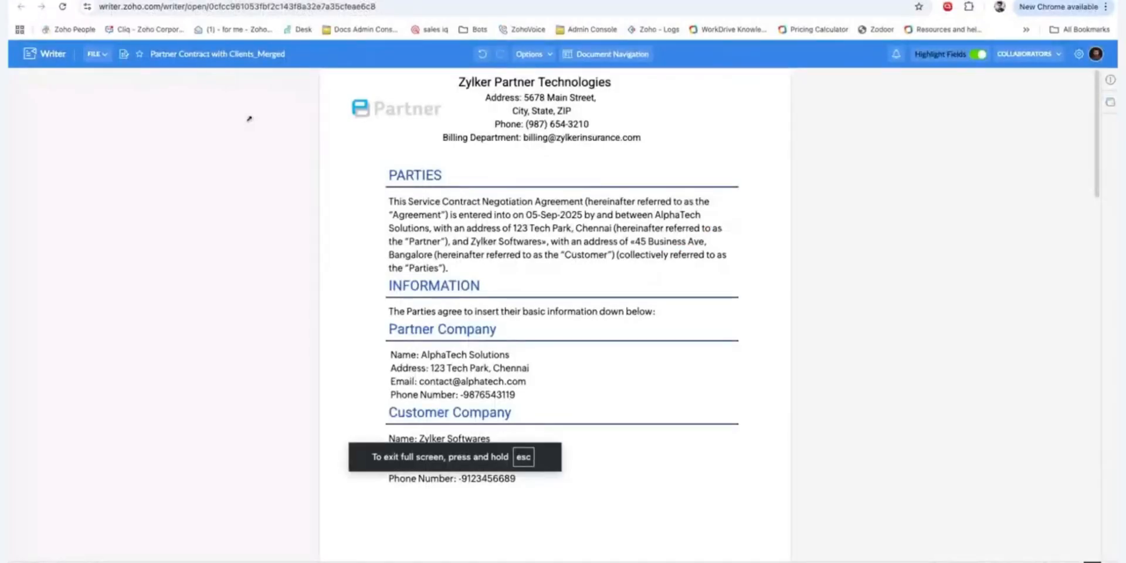
- Switch to Zoho Mail, view the OceanEdge Shipping email in the Writer Notifications folder, and close it
{"action": "key", "text": "ctrl+Tab"}
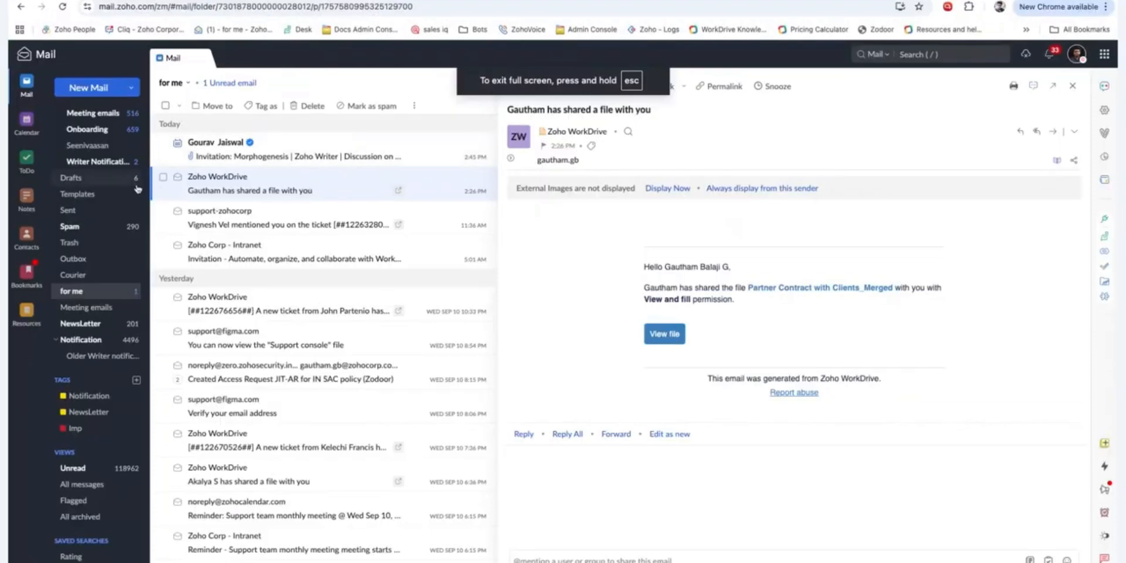
{"action": "left_click", "coordinate": [120, 162]}
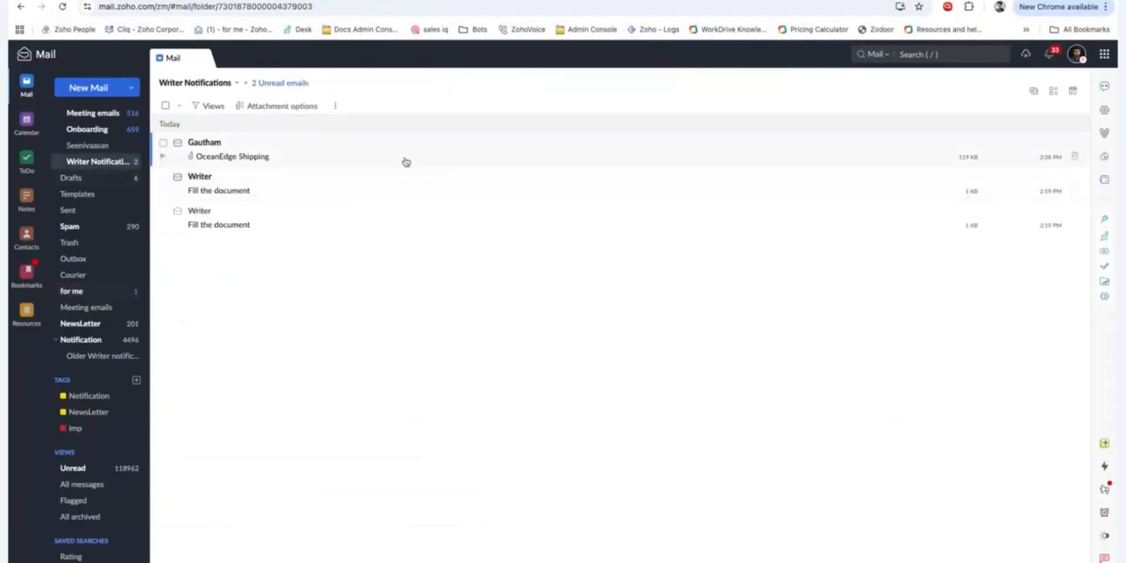
{"action": "left_click", "coordinate": [406, 162]}
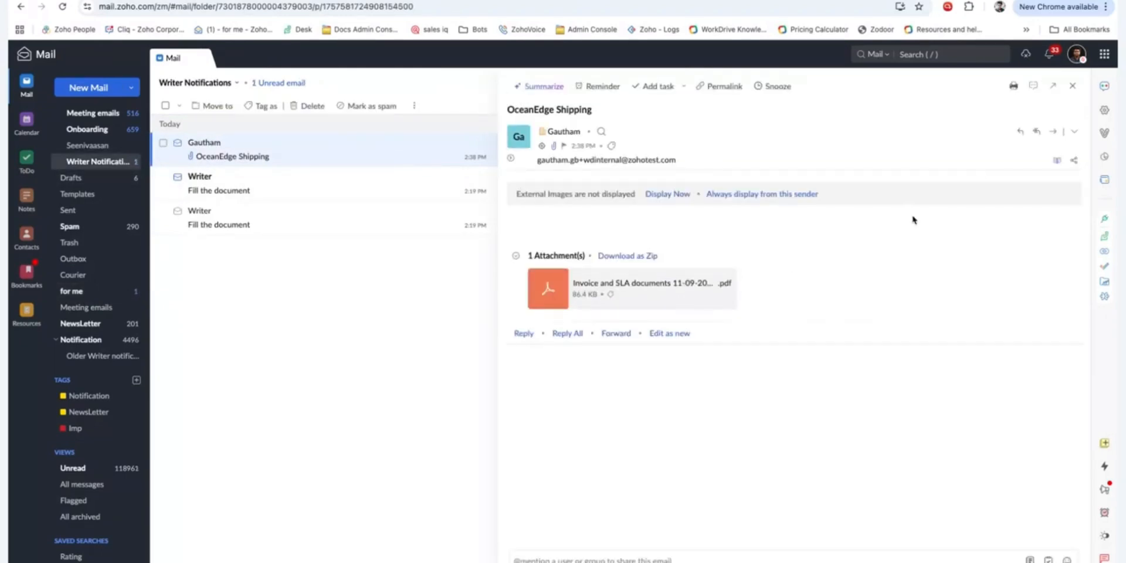
{"action": "left_click", "coordinate": [1071, 87]}
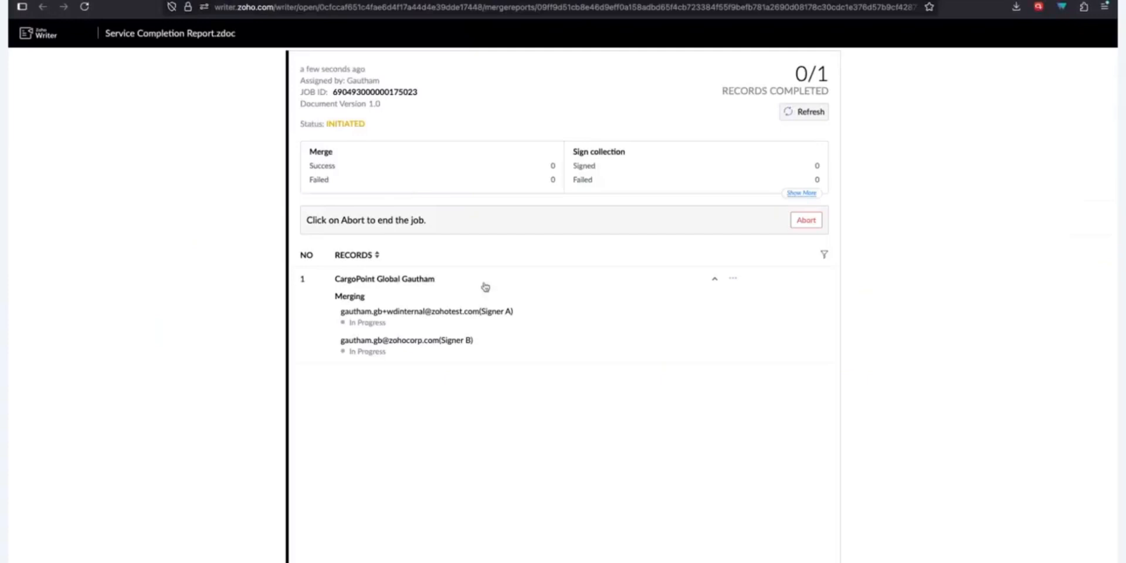
- Refresh the merge report, switch to Zoho Mail, and start signing from the customer's CargoPoint Global signature request
{"action": "left_click", "coordinate": [783, 113]}
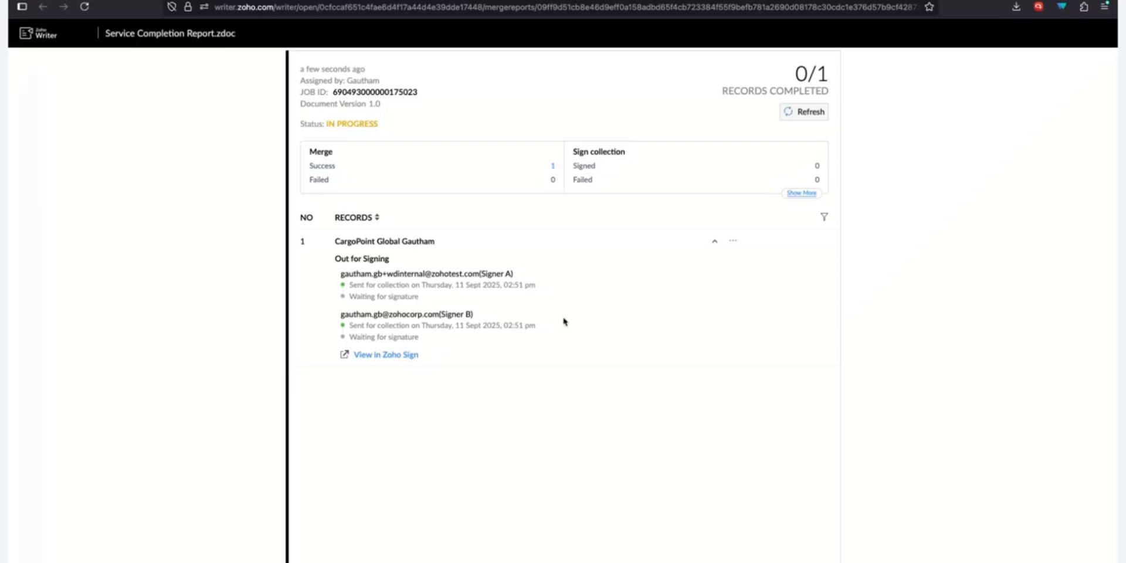
{"action": "key", "text": "ctrl+Right"}
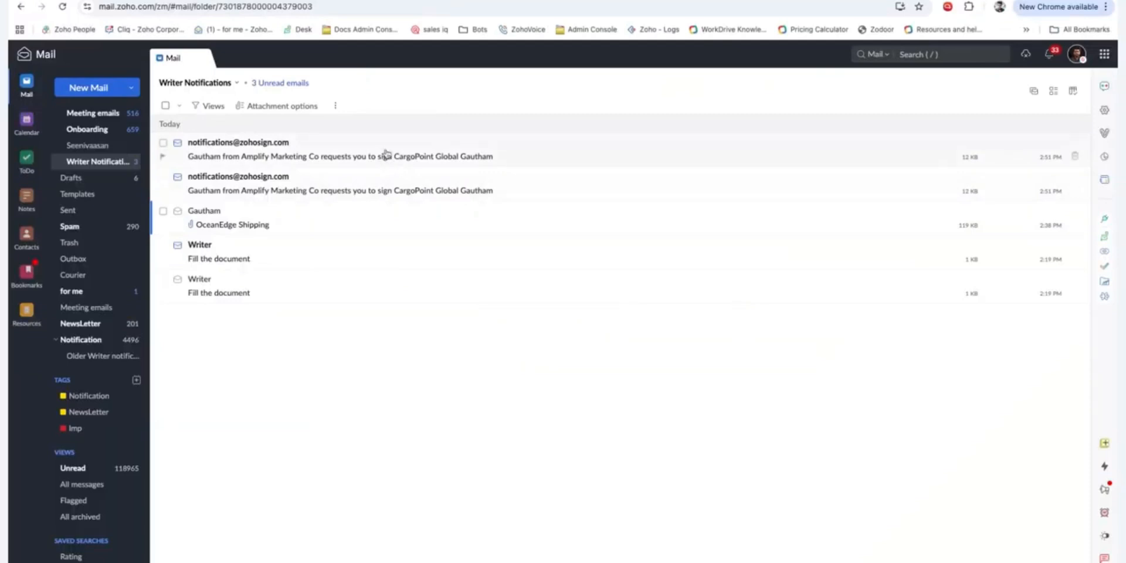
{"action": "left_click", "coordinate": [384, 192]}
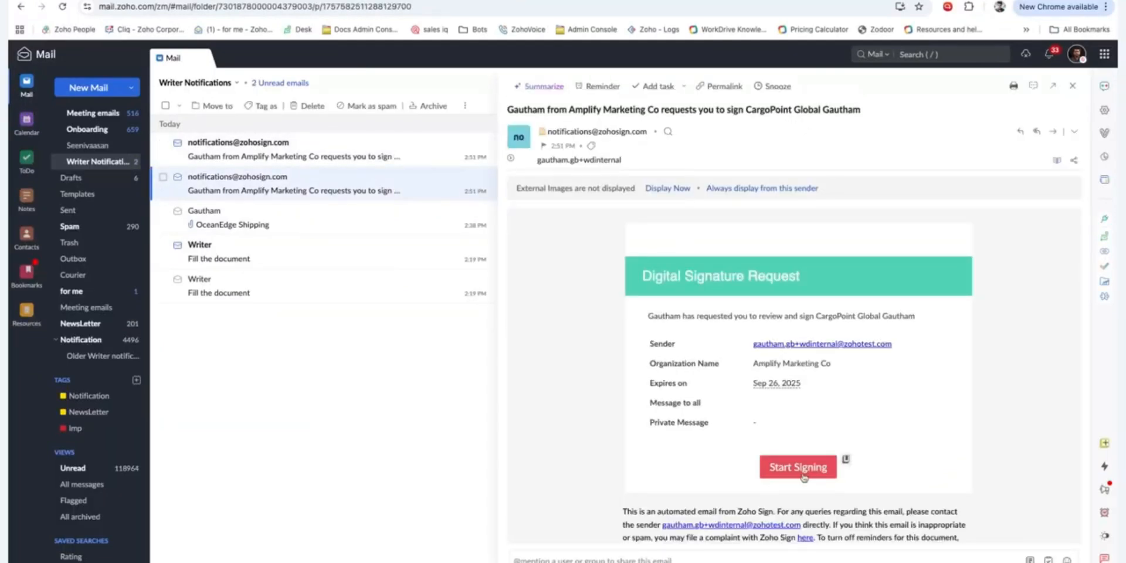
{"action": "left_click", "coordinate": [800, 473]}
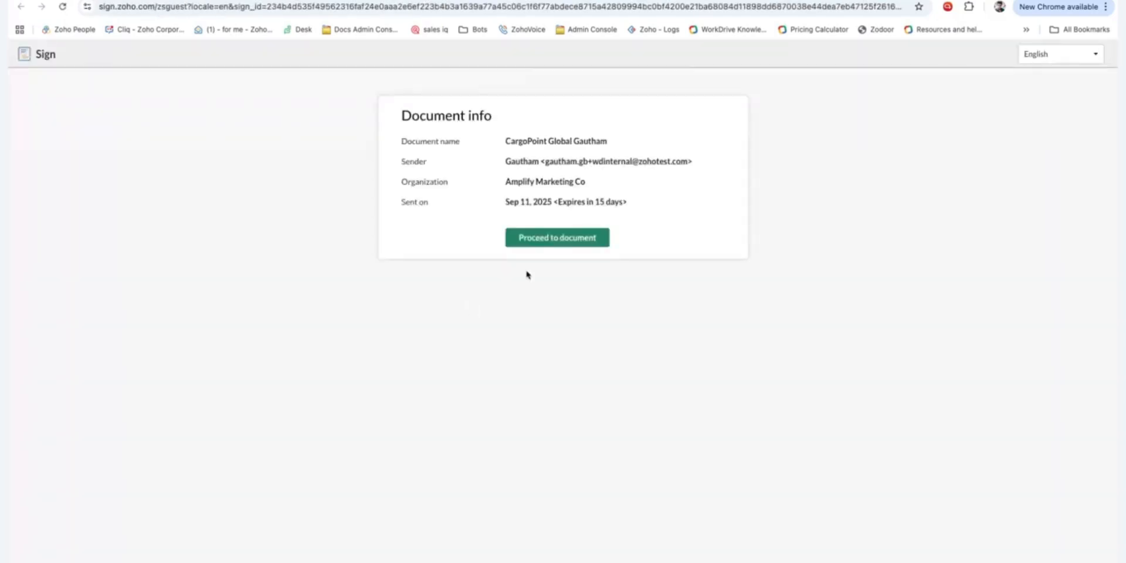
- Proceed to the document, consent to electronic records, fill the Customer Signature field with the first typed signature style, and finish signing
{"action": "left_click", "coordinate": [557, 238]}
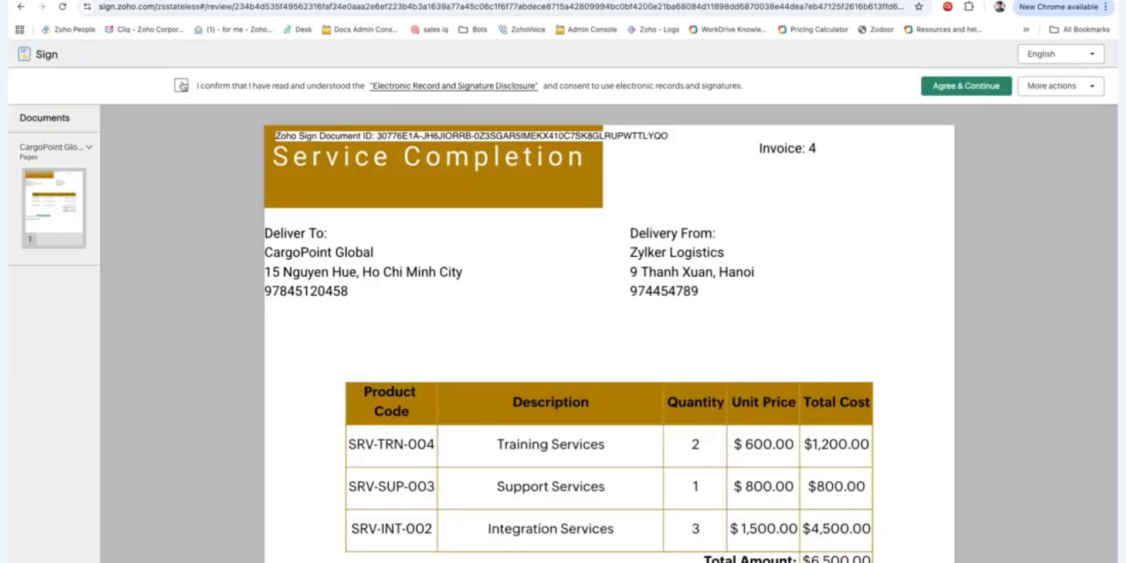
{"action": "left_click", "coordinate": [182, 85]}
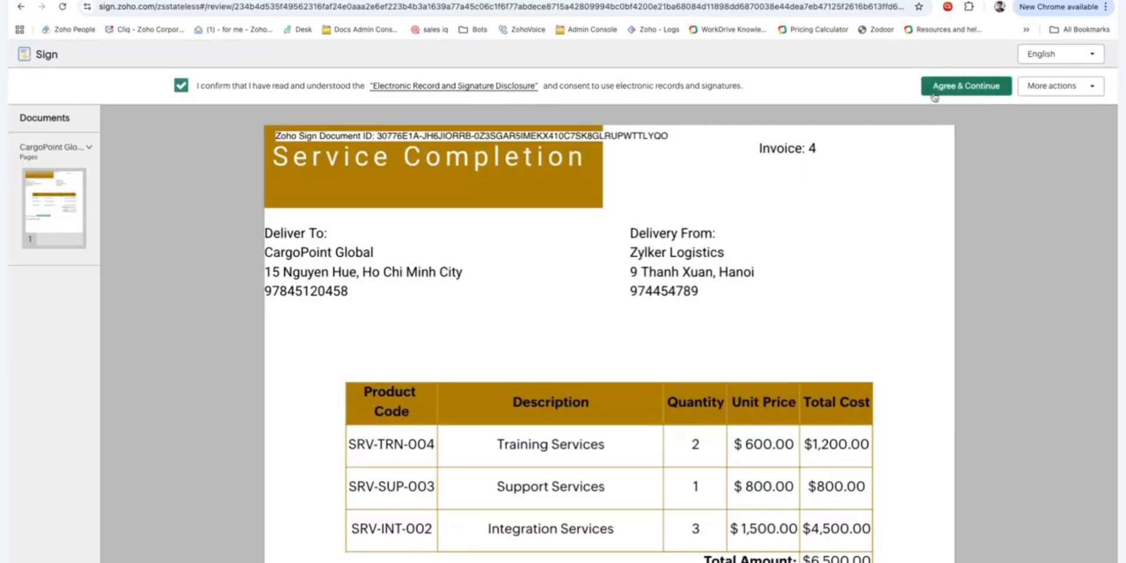
{"action": "left_click", "coordinate": [985, 89]}
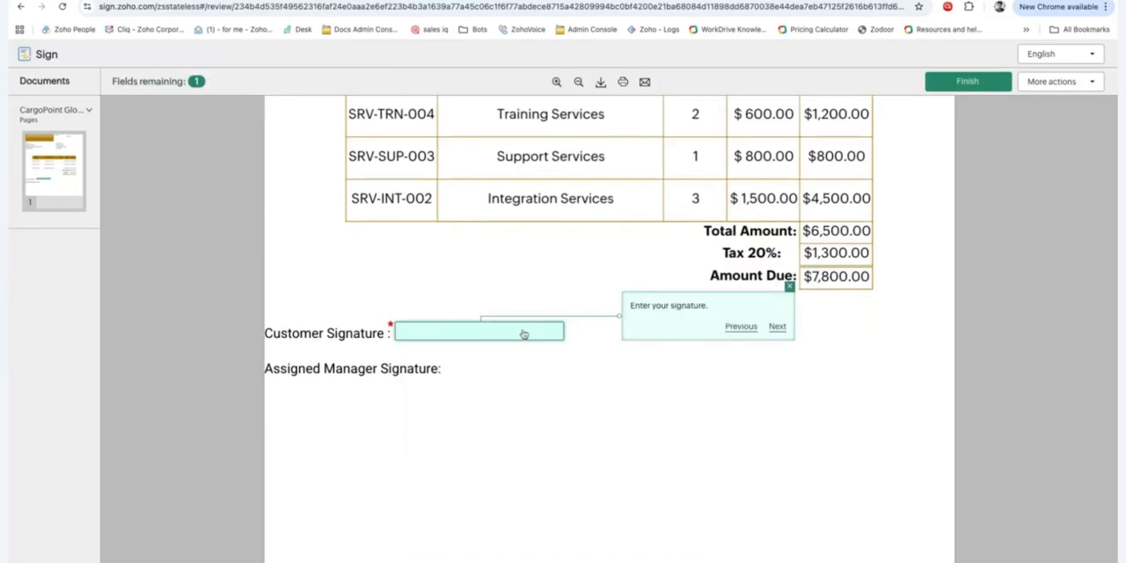
{"action": "left_click", "coordinate": [523, 333]}
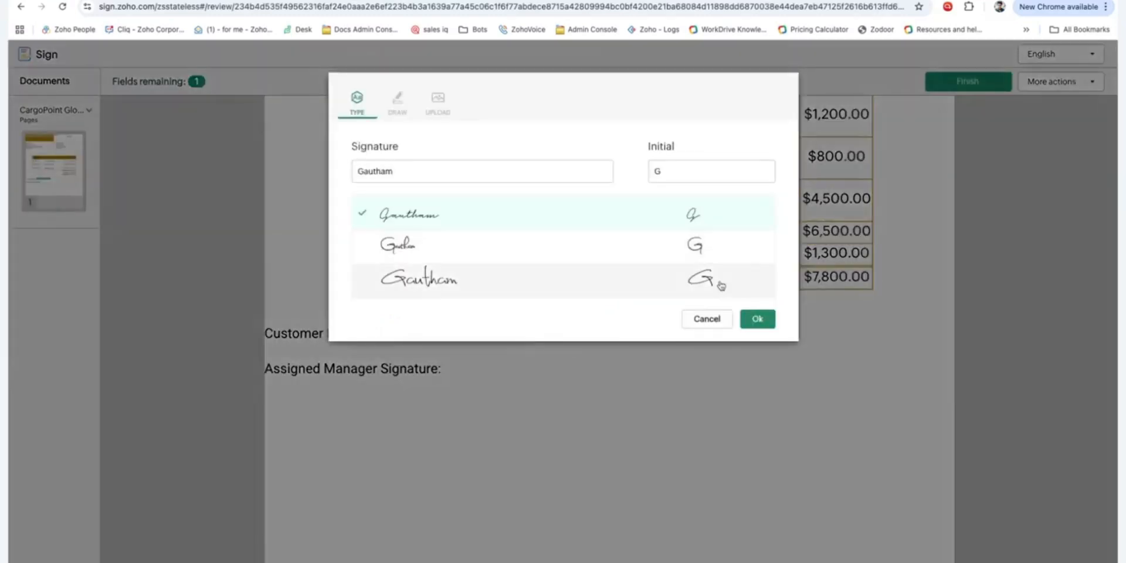
{"action": "left_click", "coordinate": [759, 320]}
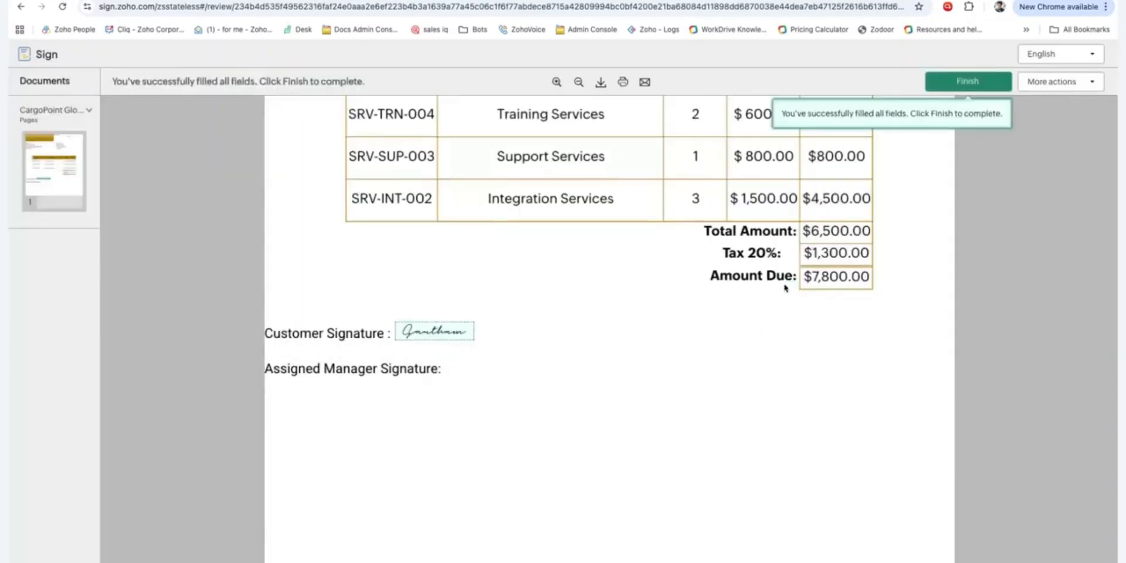
{"action": "left_click", "coordinate": [964, 84]}
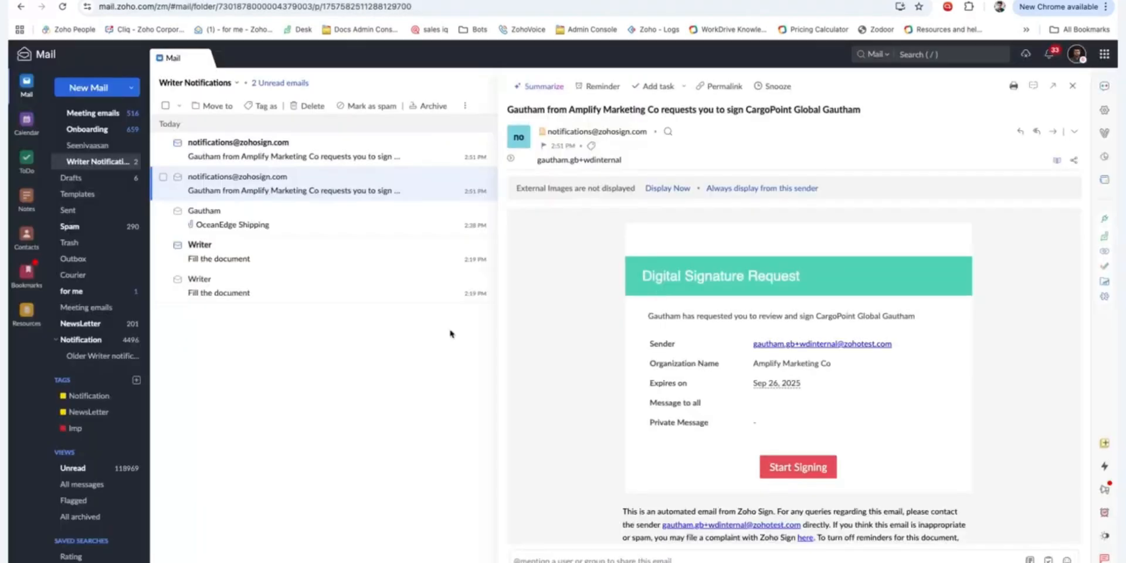
- Open the other CargoPoint Global signature request email, addressed to the assigned manager, and start signing from it
{"action": "left_click", "coordinate": [327, 144]}
{"action": "left_click", "coordinate": [327, 145]}
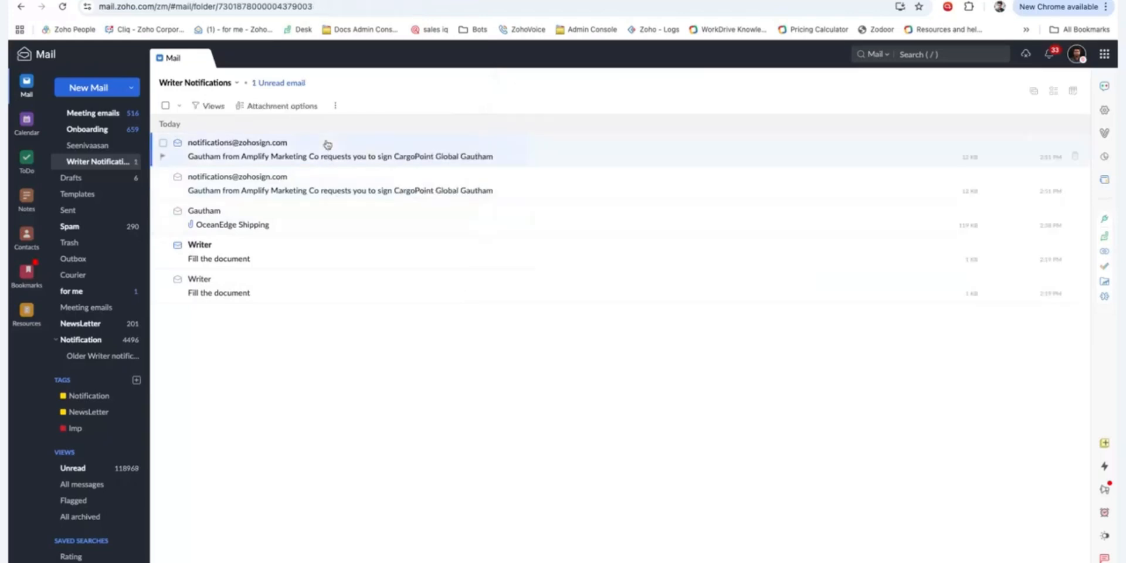
{"action": "left_click", "coordinate": [327, 144]}
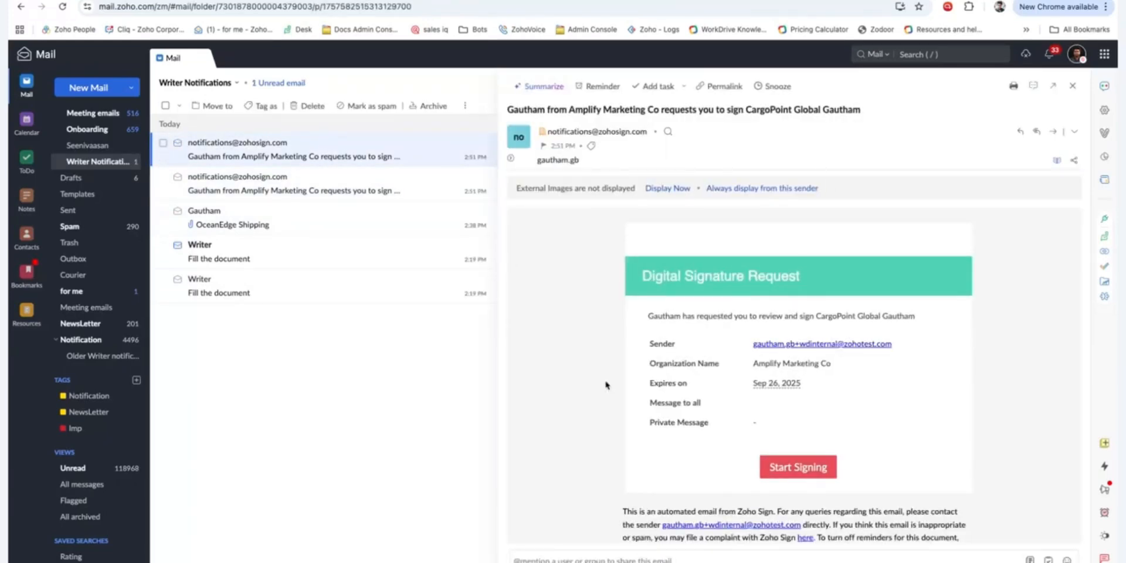
{"action": "left_click", "coordinate": [799, 468]}
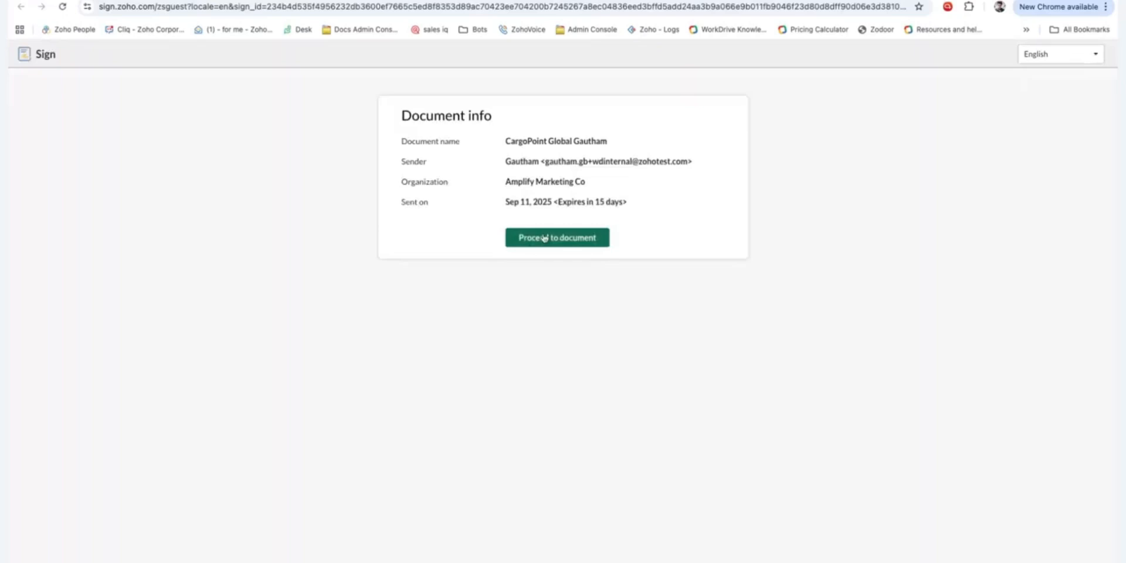
- Proceed to the document, consent to electronic records, fill the Assigned Manager Signature field, and finish signing
{"action": "left_click", "coordinate": [544, 238]}
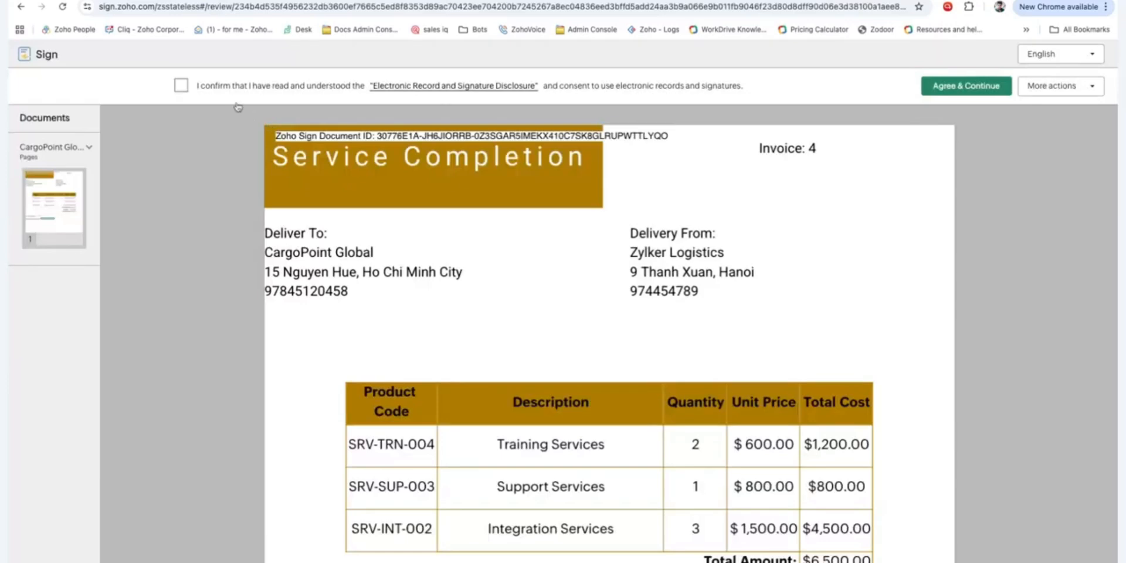
{"action": "left_click", "coordinate": [178, 87]}
{"action": "left_click", "coordinate": [925, 90]}
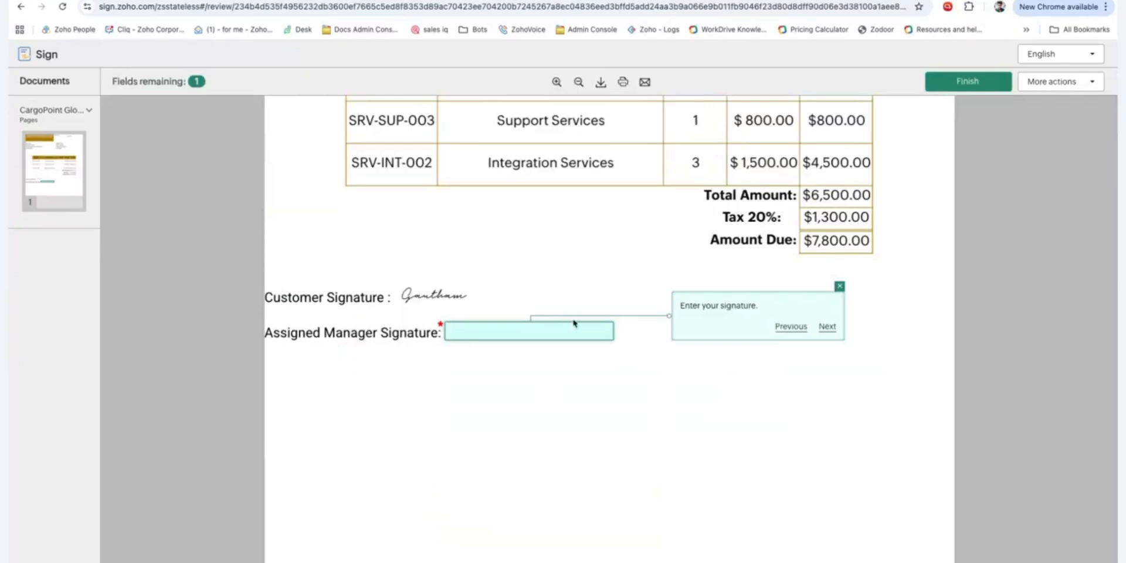
{"action": "left_click", "coordinate": [574, 326]}
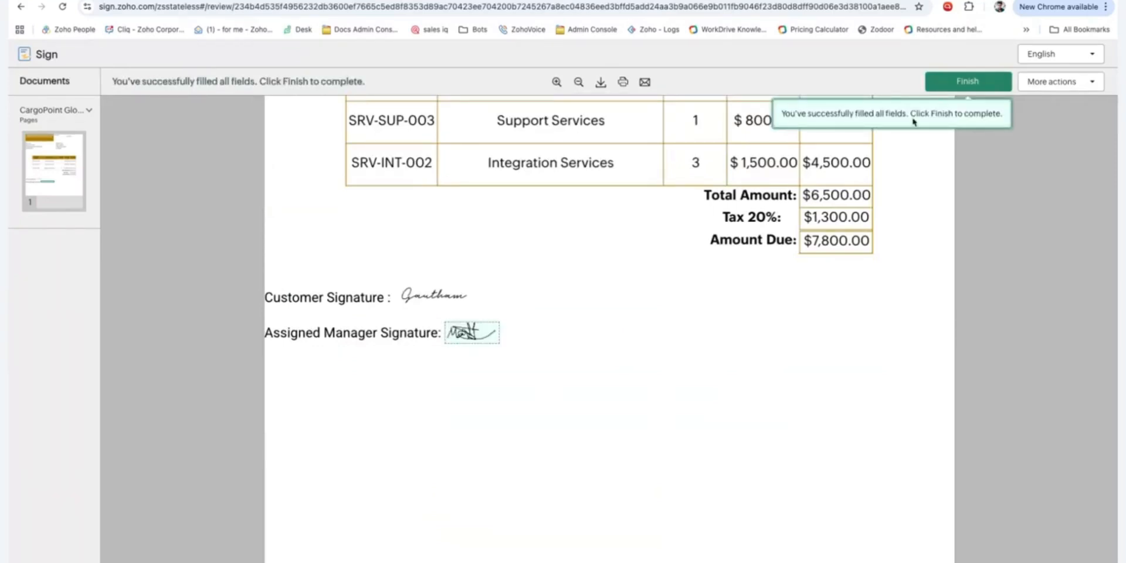
{"action": "left_click", "coordinate": [960, 82]}
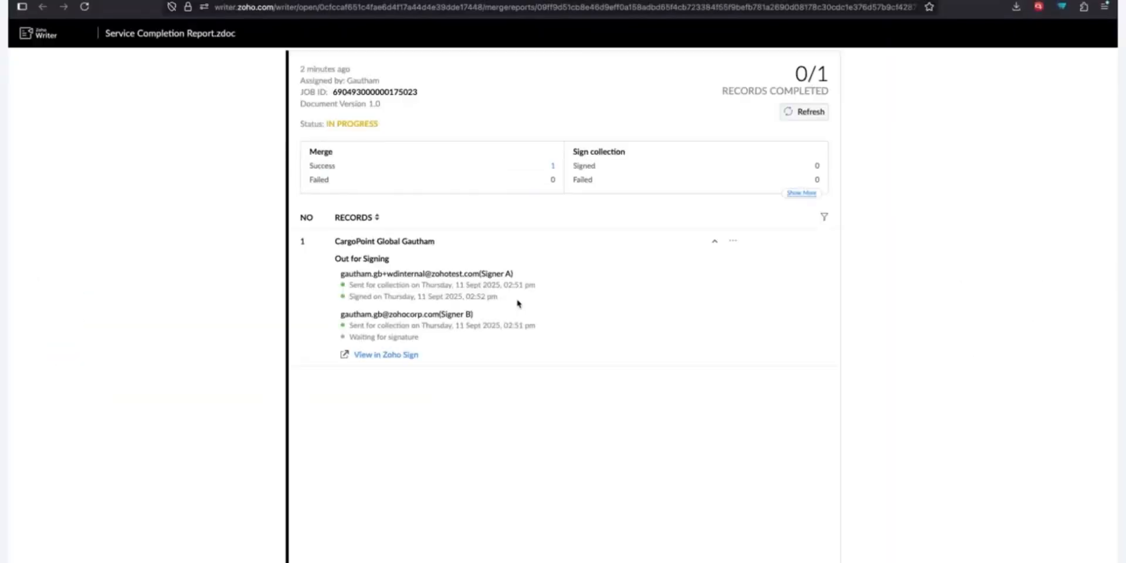
- Refresh the Service Completion Report merge log and view the debug info of the Attach_Signed_to_Zoho_CRM function
{"action": "left_click", "coordinate": [819, 114]}
{"action": "left_click", "coordinate": [818, 113]}
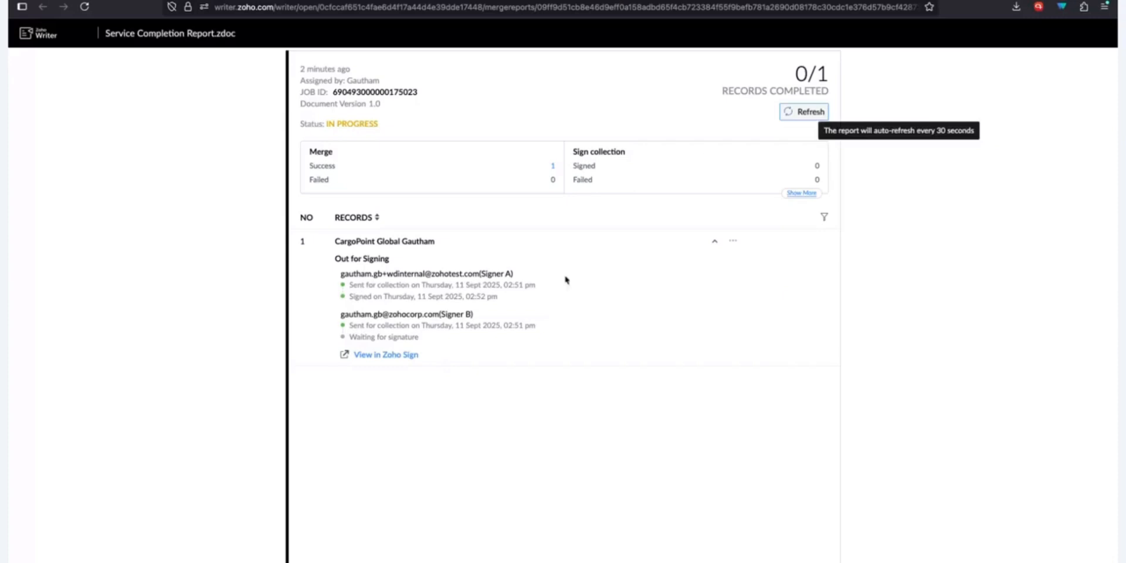
{"action": "key", "text": "super+r"}
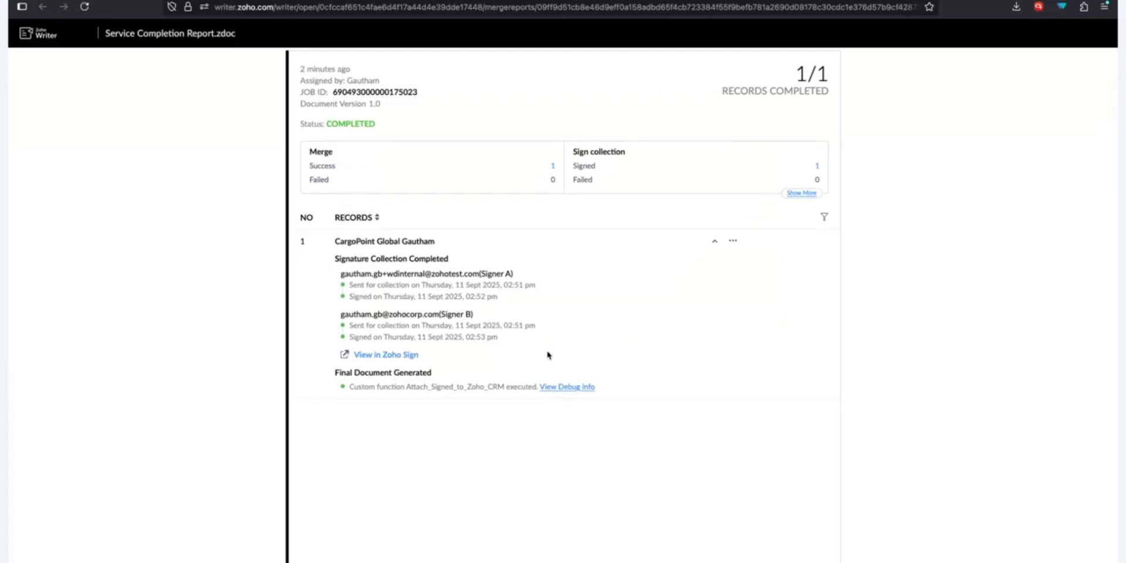
{"action": "left_click", "coordinate": [588, 388]}
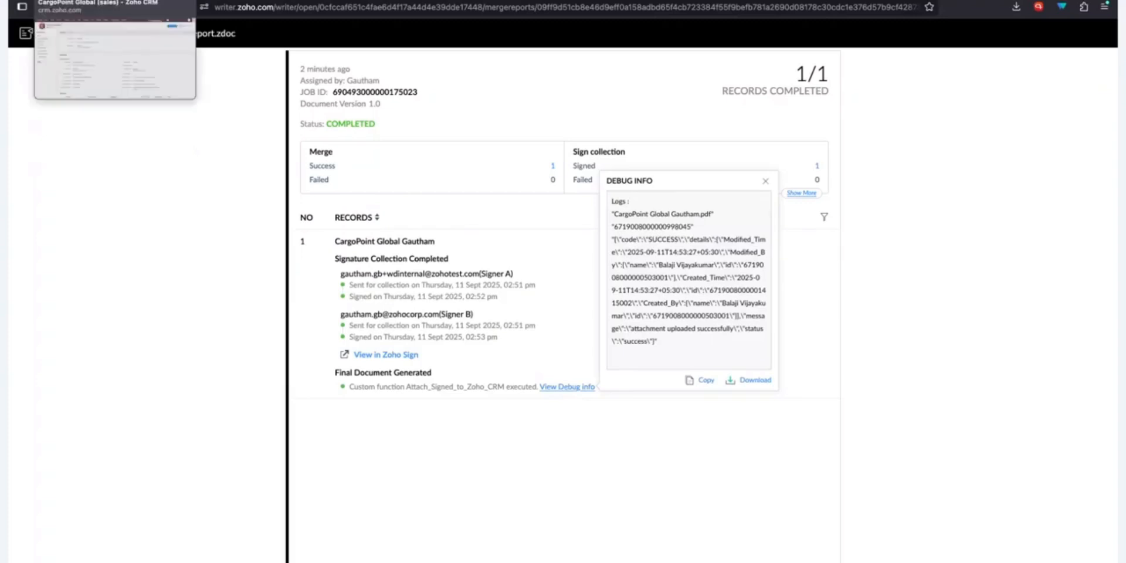
- Switch to the CargoPoint Global sales invoice record in Zoho CRM, reload it, and check its attachments
{"action": "left_click", "coordinate": [176, 1]}
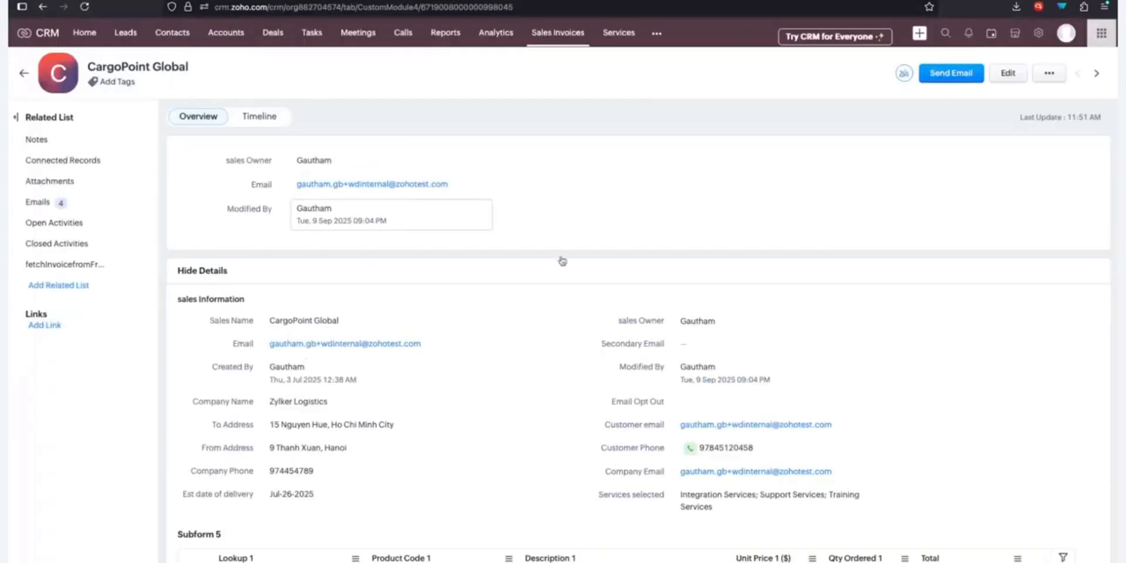
{"action": "key", "text": "super+r"}
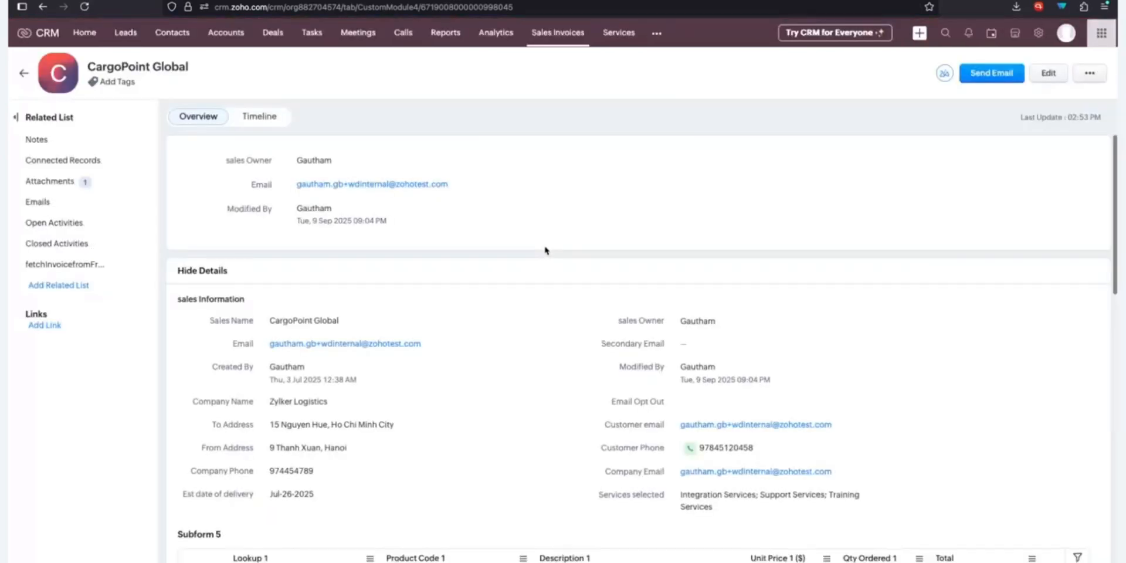
{"action": "scroll", "coordinate": [545, 250], "scroll_direction": "down", "scroll_amount": 3}
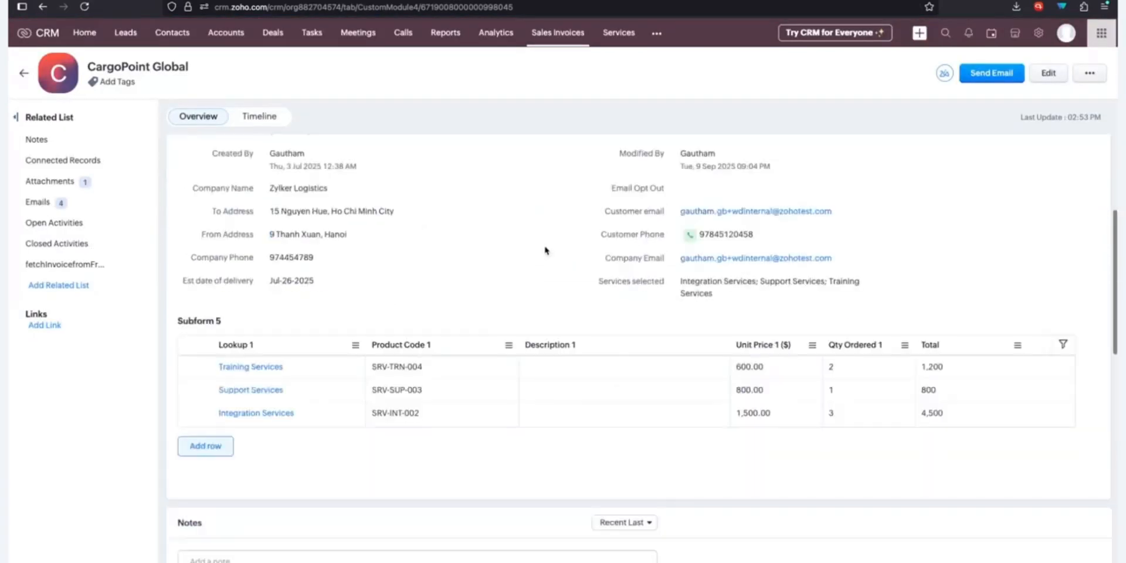
{"action": "scroll", "coordinate": [545, 250], "scroll_direction": "down", "scroll_amount": 2}
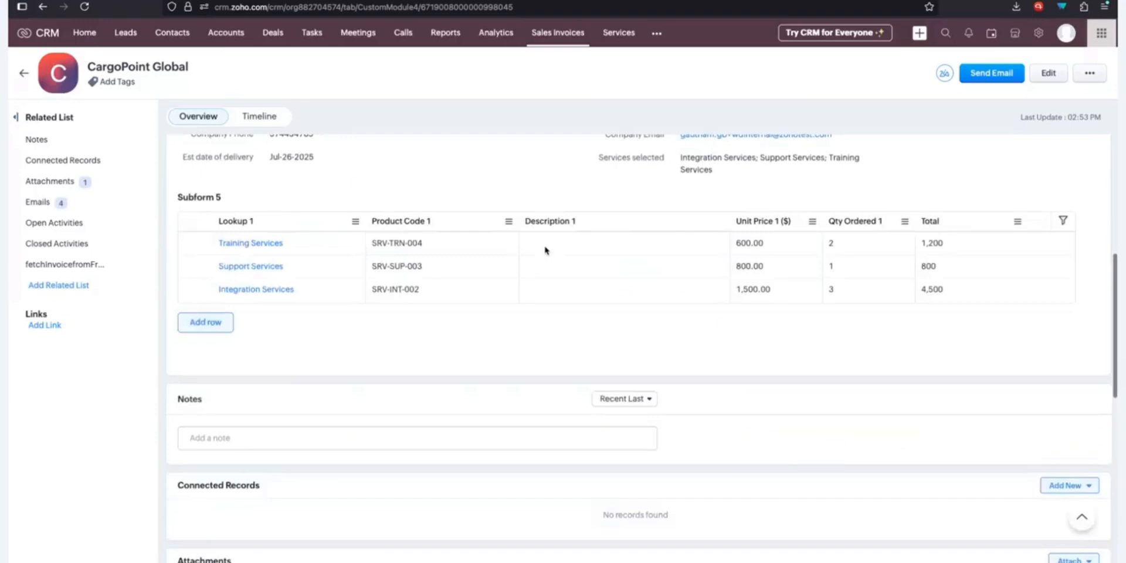
{"action": "scroll", "coordinate": [545, 251], "scroll_direction": "down", "scroll_amount": 3}
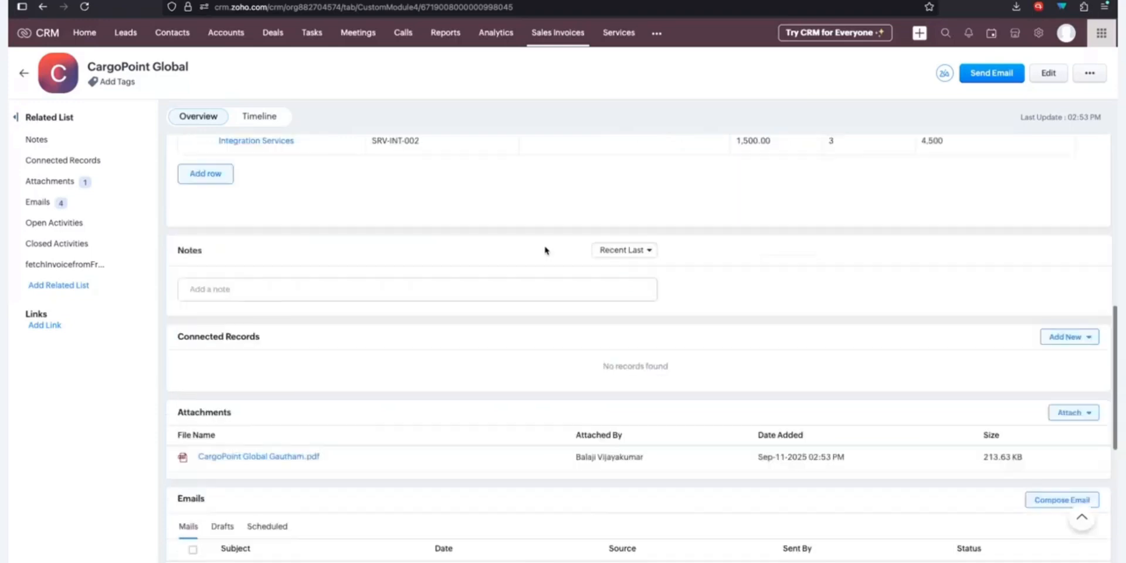
- Open the attached CargoPoint Global PDF and examine its service table, totals, and the Customer and Assigned Manager signatures
{"action": "left_click", "coordinate": [292, 460]}
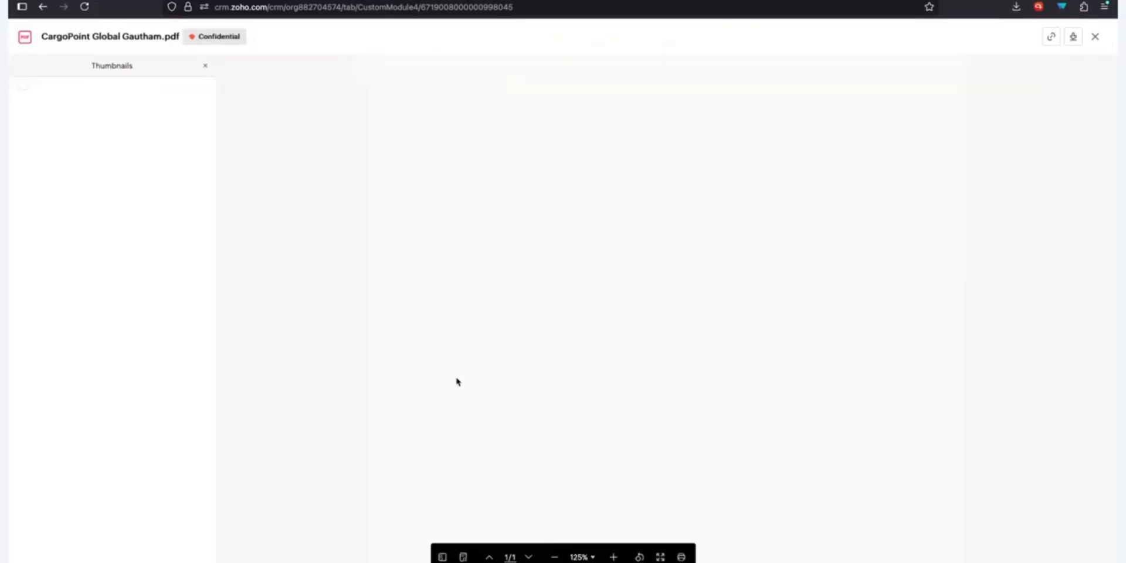
{"action": "scroll", "coordinate": [512, 418], "scroll_direction": "down", "scroll_amount": 3}
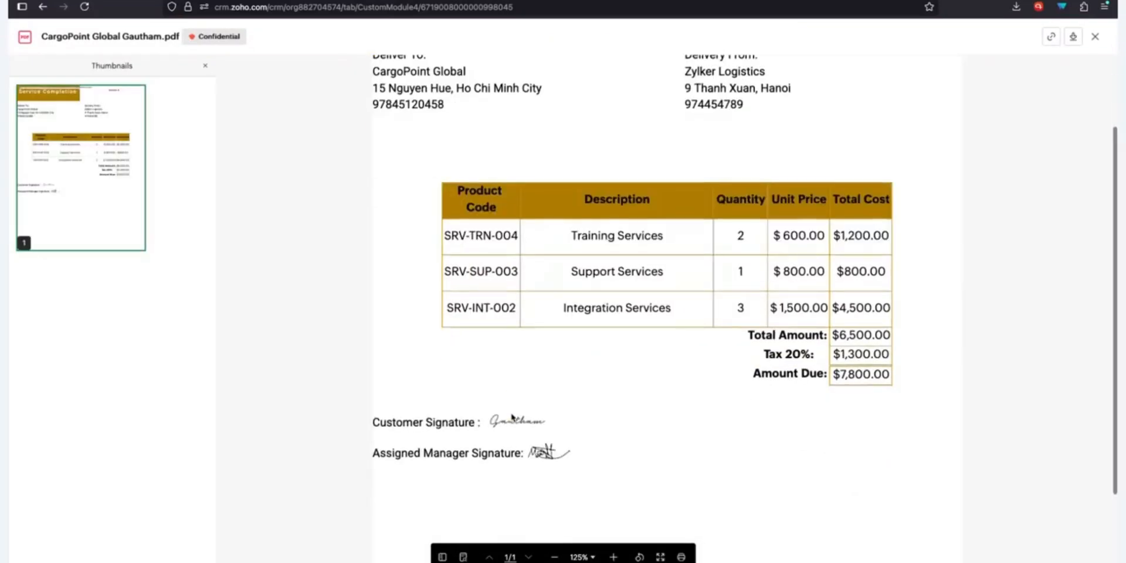
{"action": "scroll", "coordinate": [512, 418], "scroll_direction": "down", "scroll_amount": 2}
{"action": "scroll", "coordinate": [512, 418], "scroll_direction": "up", "scroll_amount": 3}
{"action": "scroll", "coordinate": [512, 417], "scroll_direction": "up", "scroll_amount": 3}
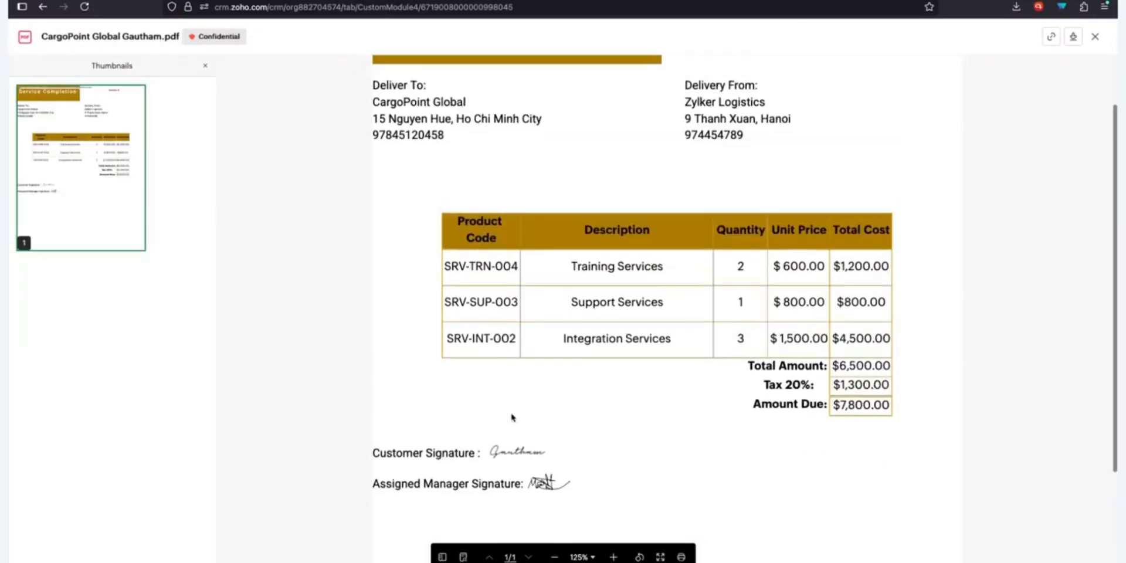